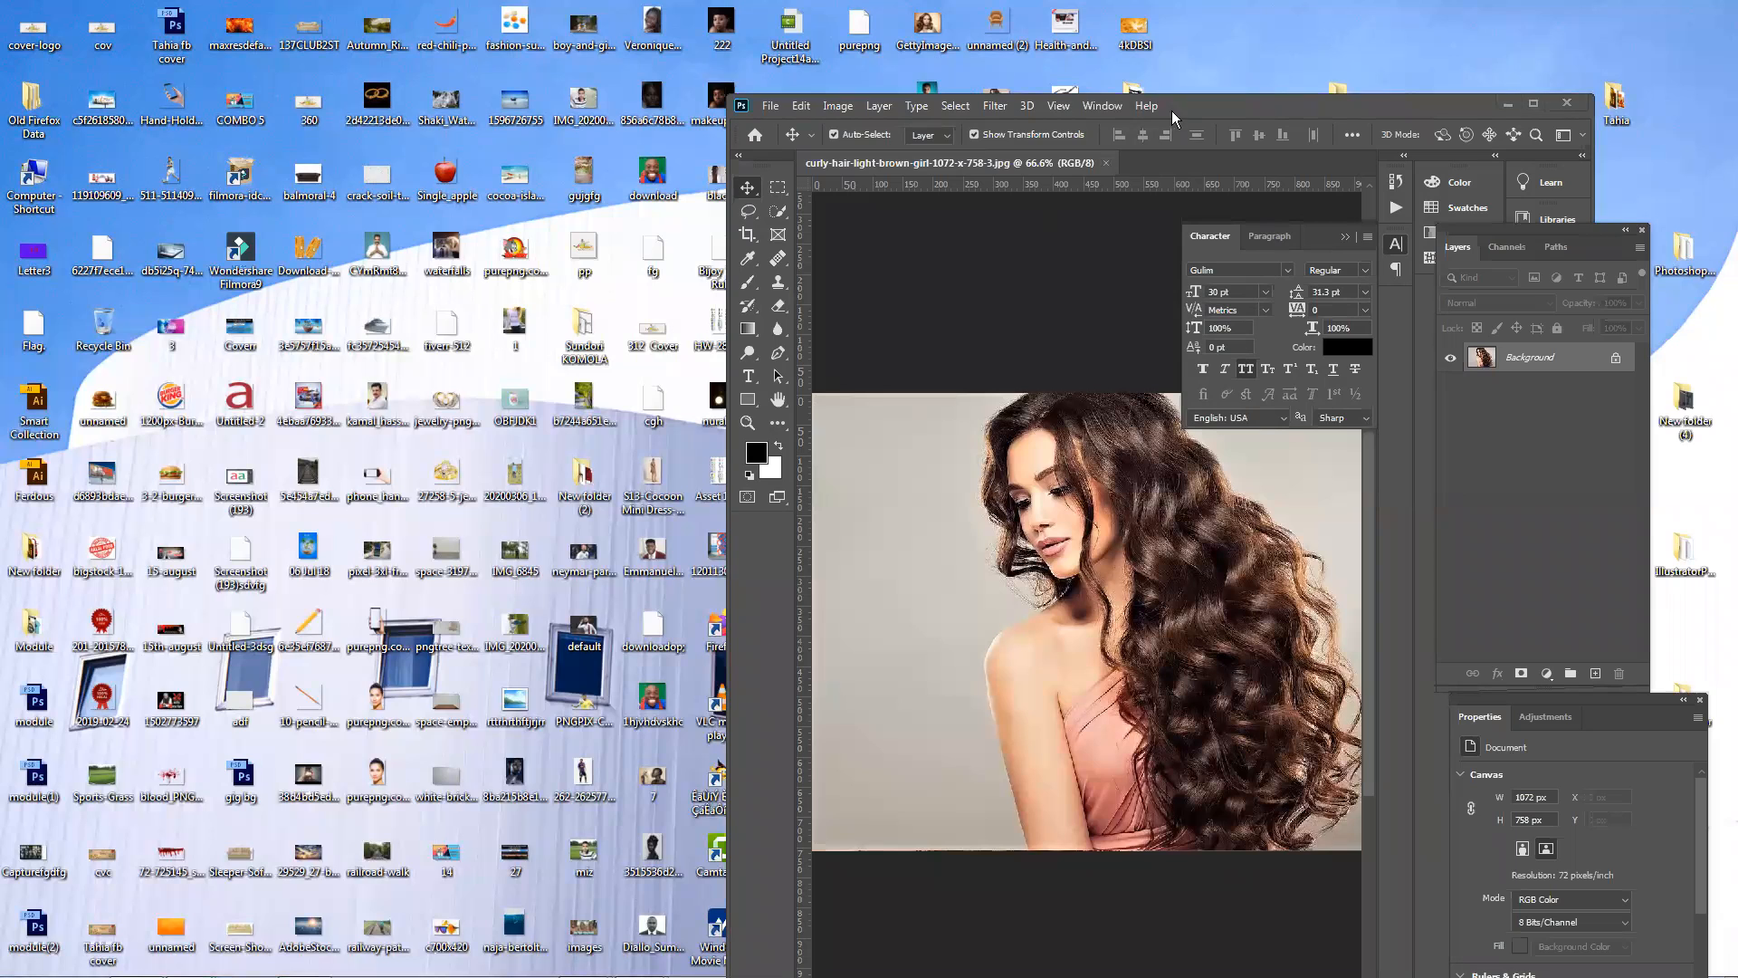
# Unlock the Background layer of the curly-hair photo and duplicate it.
pyautogui.doubleClick(1172, 111)
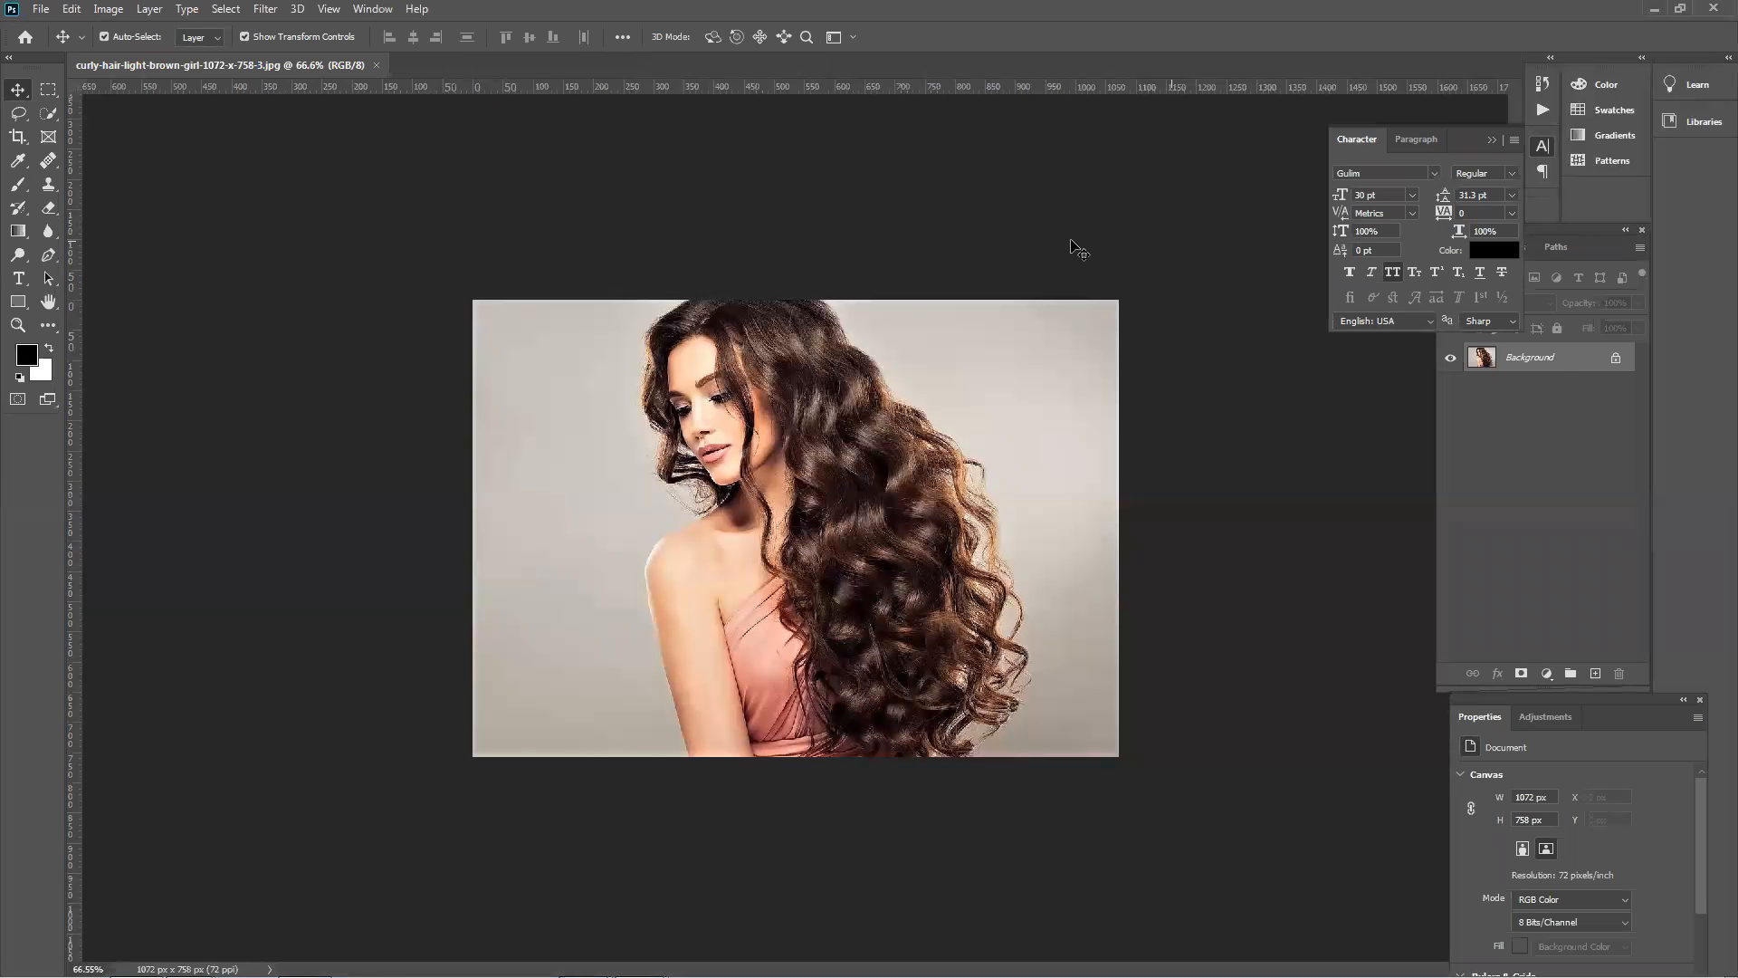
pyautogui.scroll(2, 1071, 241)
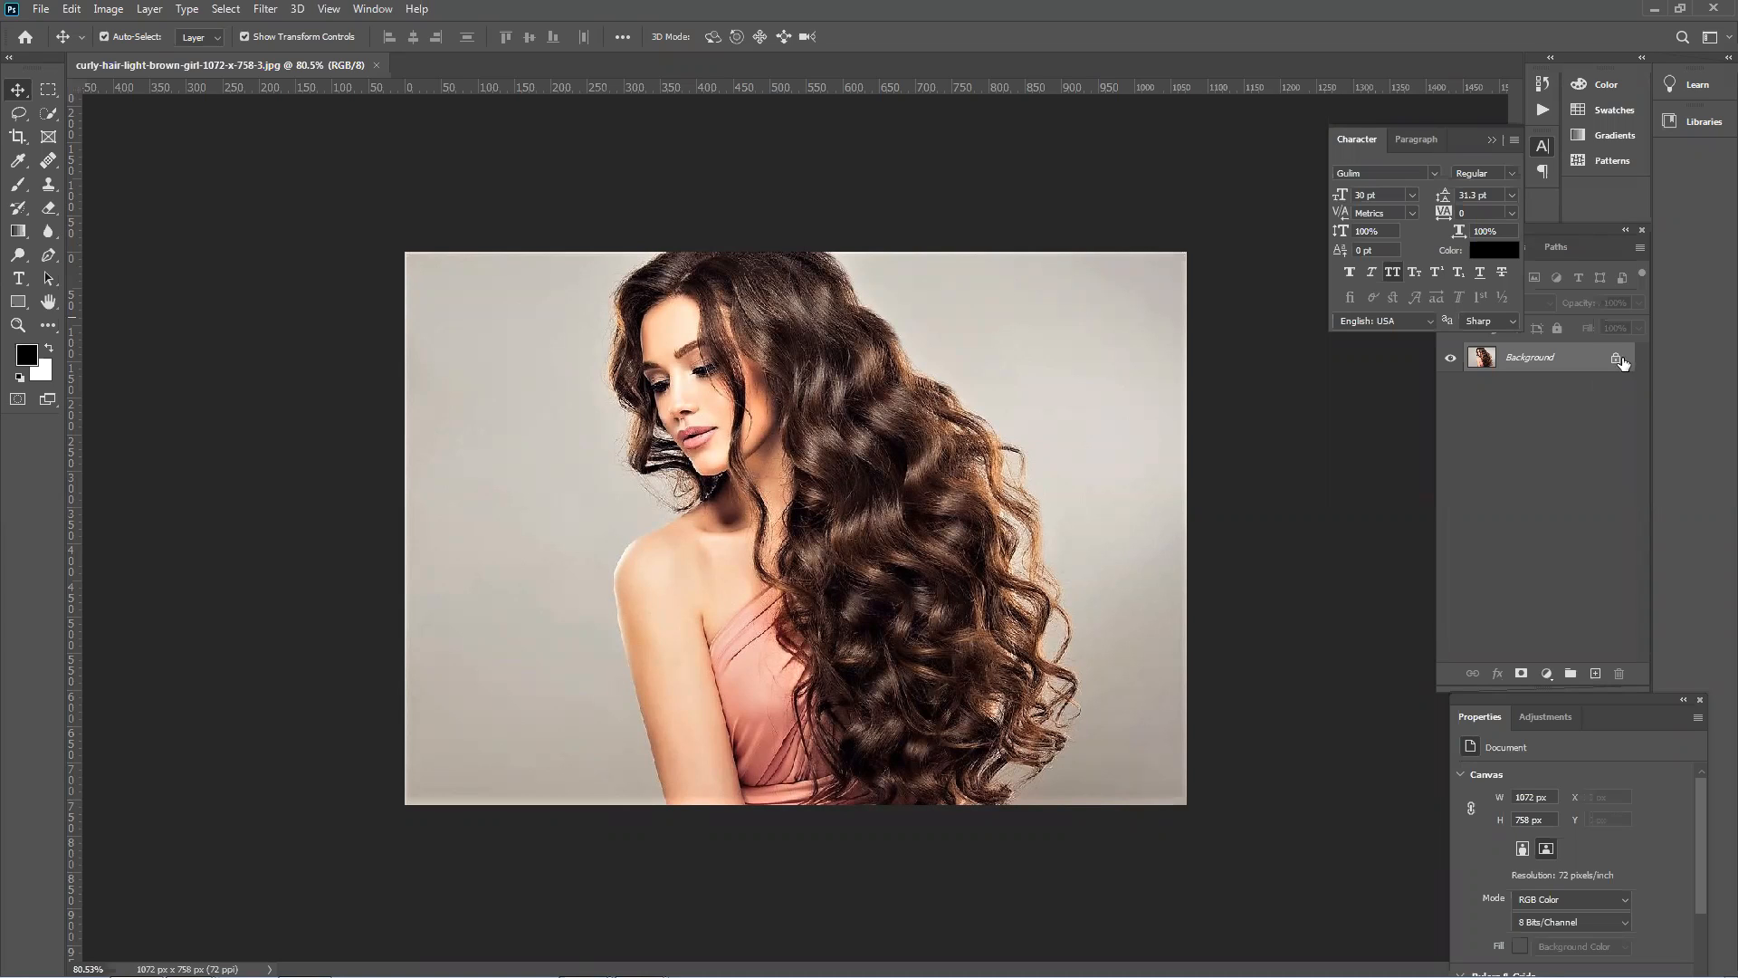
pyautogui.moveTo(1617, 675); pyautogui.dragTo(1618, 675)
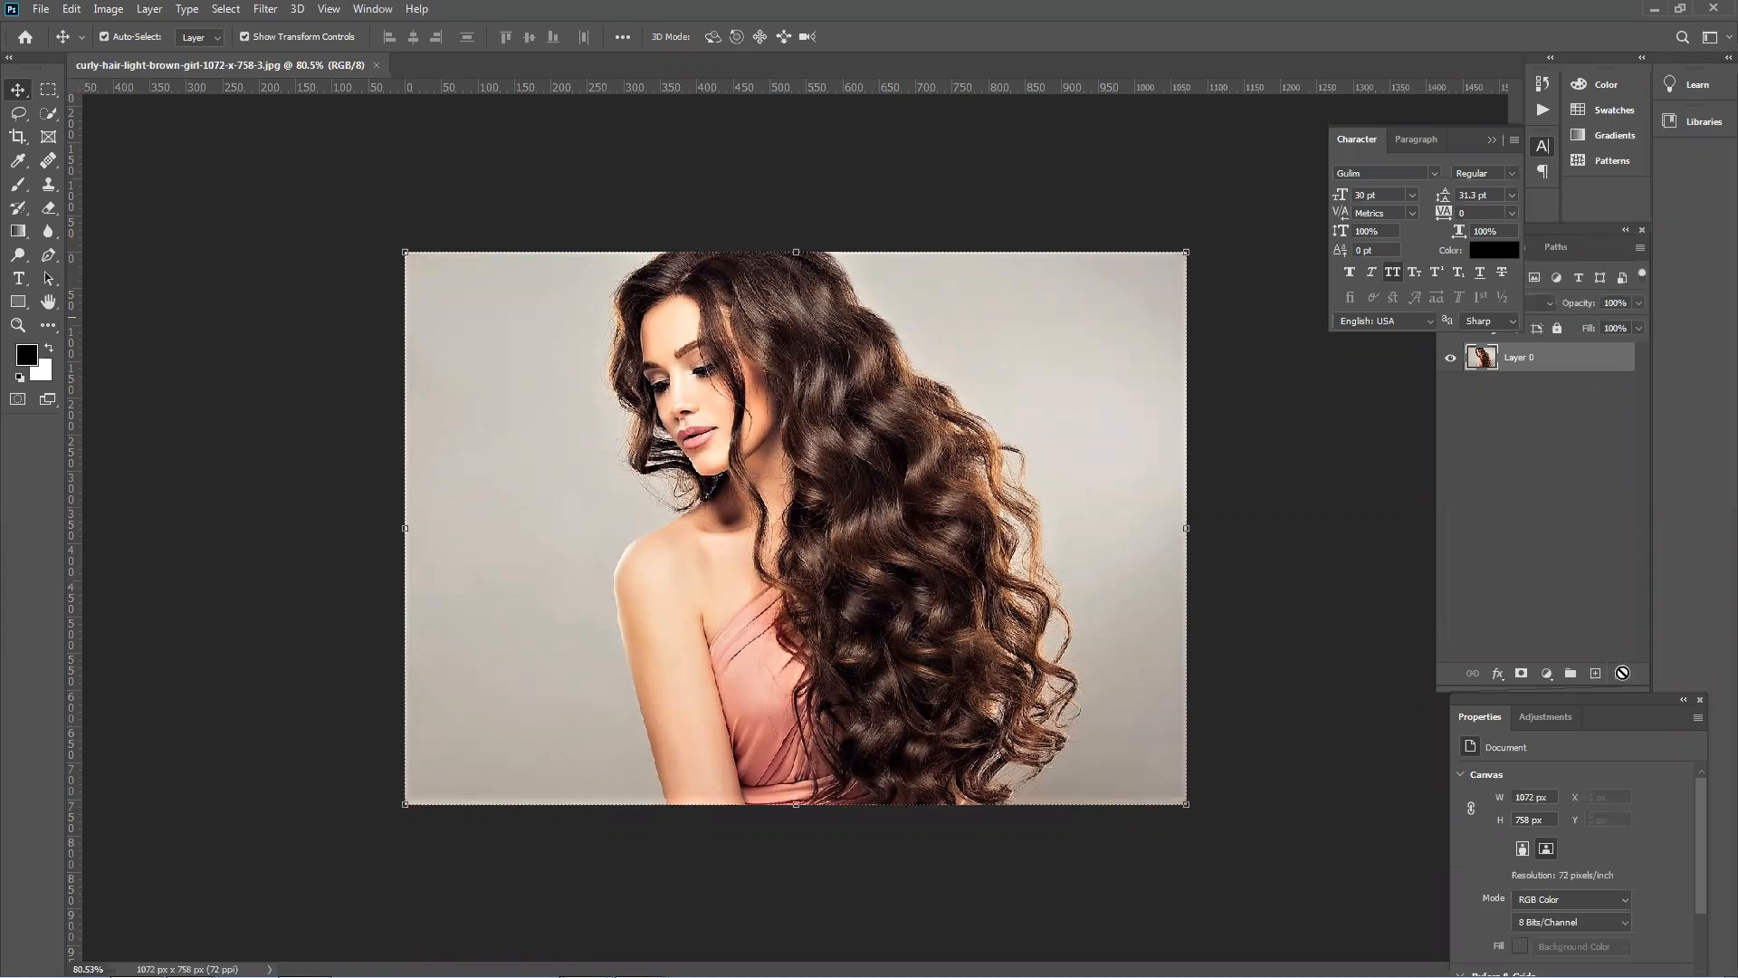
pyautogui.hotkey('ctrl', 'j')
pyautogui.click(1339, 477)
pyautogui.click(742, 393)
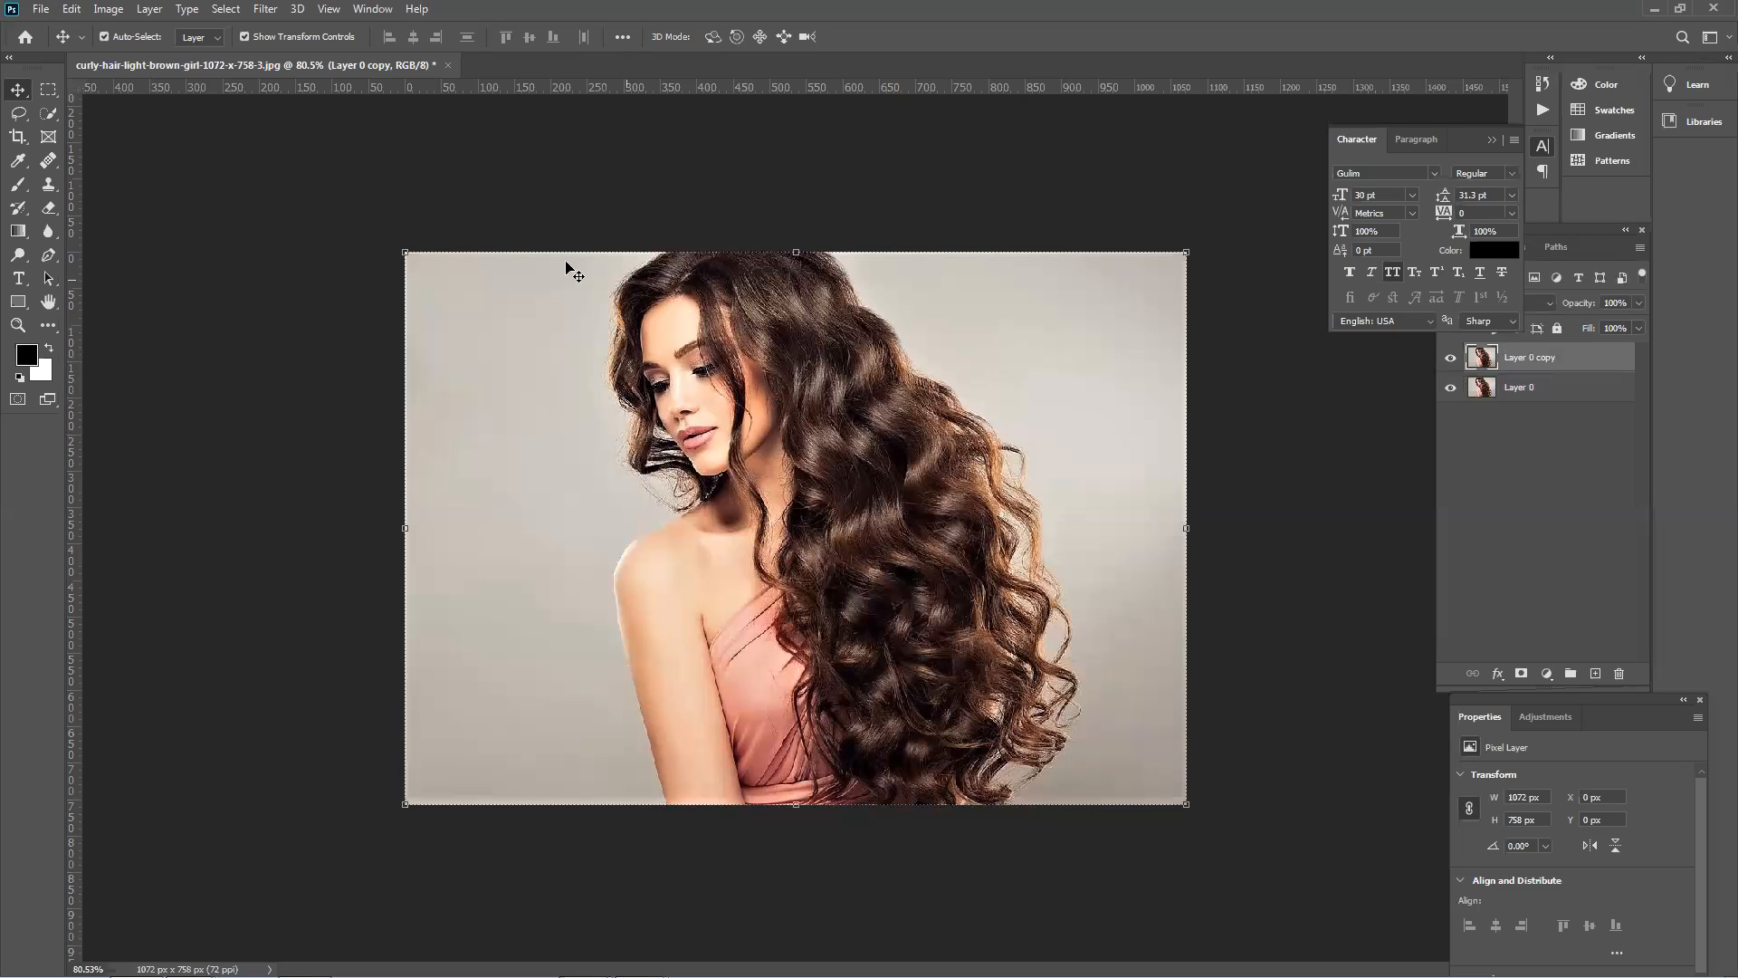
# Brush over the woman from her dress up to her face with the Quick Selection Tool to select her on the copied layer.
pyautogui.rightClick(51, 116)
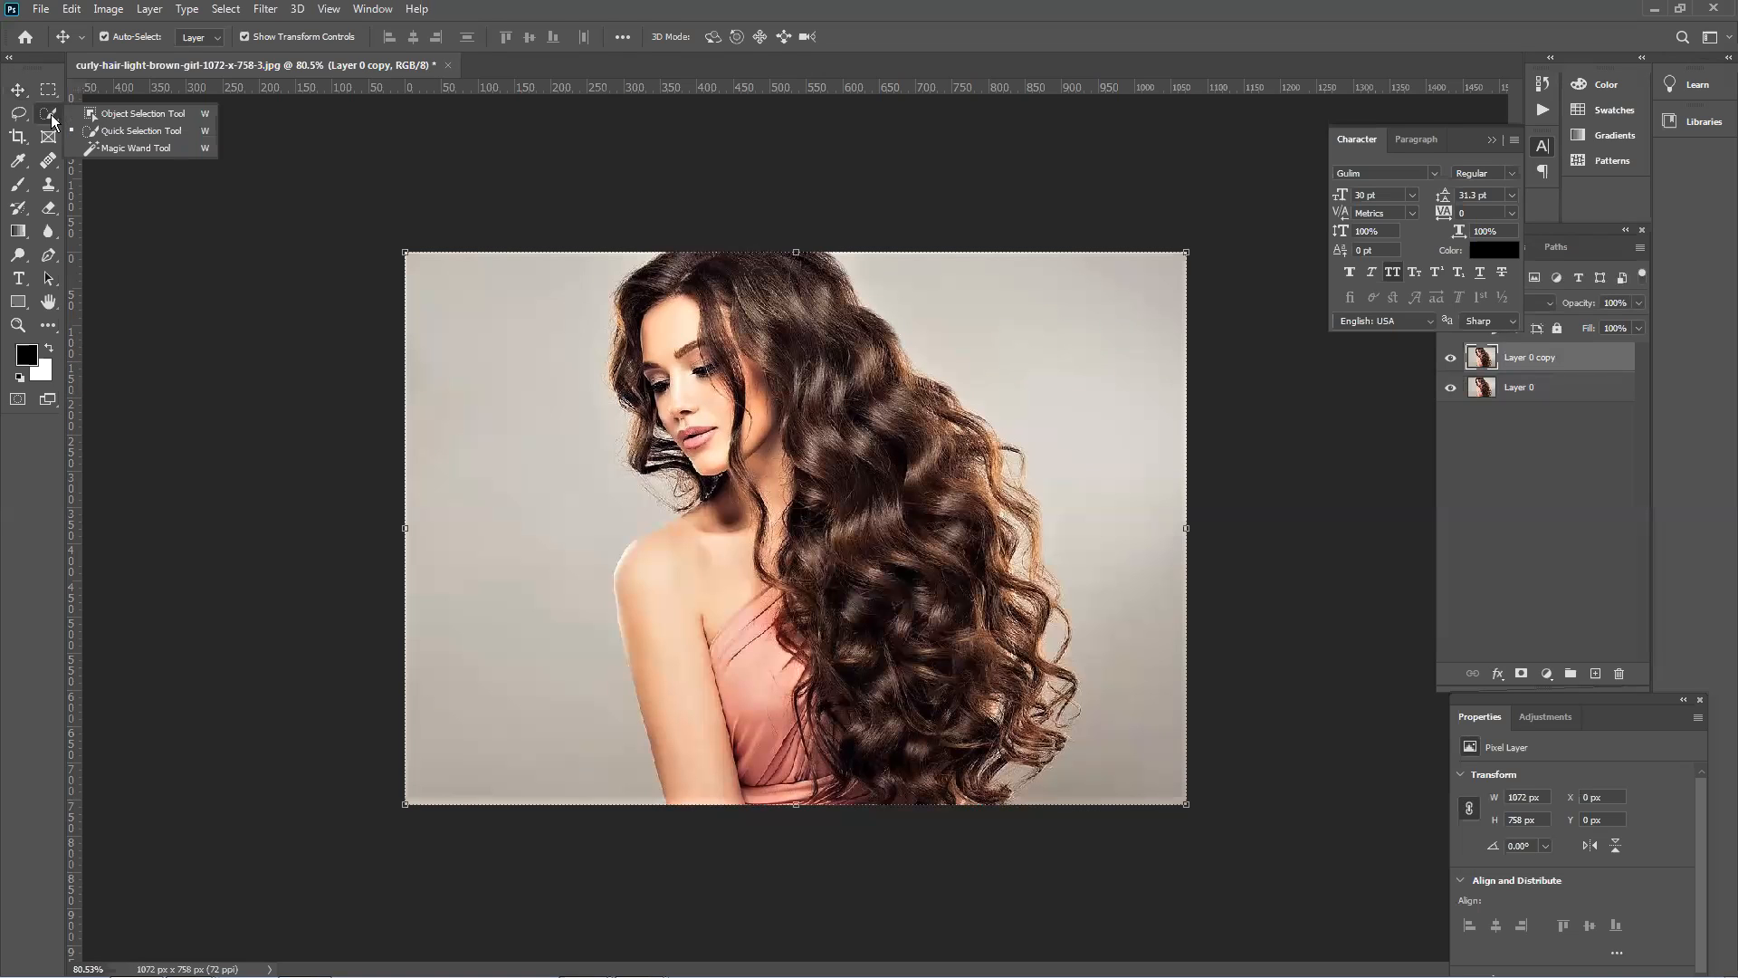
pyautogui.click(134, 129)
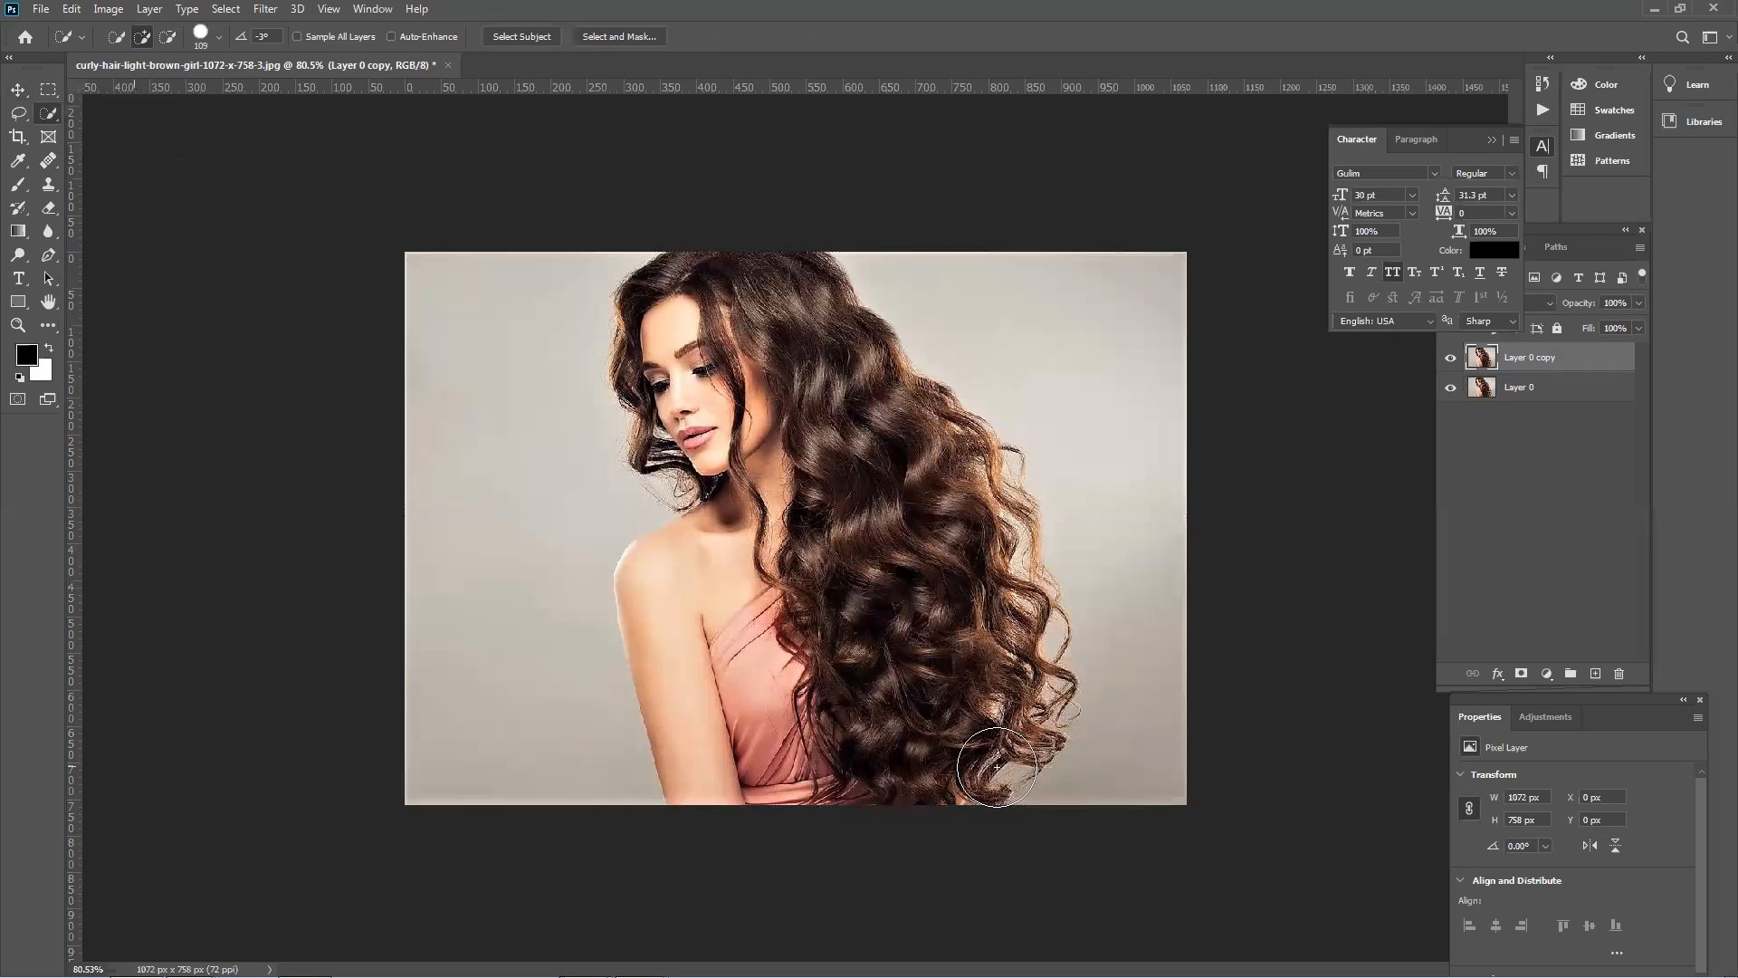
pyautogui.moveTo(759, 772)
pyautogui.mouseDown()
pyautogui.moveTo(738, 670)
pyautogui.moveTo(697, 679)
pyautogui.moveTo(716, 624)
pyautogui.moveTo(795, 540)
pyautogui.moveTo(892, 697)
pyautogui.moveTo(950, 738)
pyautogui.moveTo(1052, 734)
pyautogui.moveTo(984, 609)
pyautogui.moveTo(1005, 598)
pyautogui.moveTo(1050, 647)
pyautogui.moveTo(968, 561)
pyautogui.moveTo(1014, 549)
pyautogui.moveTo(988, 501)
pyautogui.moveTo(996, 459)
pyautogui.moveTo(871, 469)
pyautogui.moveTo(752, 380)
pyautogui.moveTo(674, 399)
pyautogui.moveTo(678, 466)
pyautogui.moveTo(700, 460)
pyautogui.moveTo(687, 474)
pyautogui.moveTo(655, 438)
pyautogui.moveTo(638, 317)
pyautogui.moveTo(649, 394)
pyautogui.moveTo(649, 327)
pyautogui.moveTo(698, 327)
pyautogui.mouseUp()
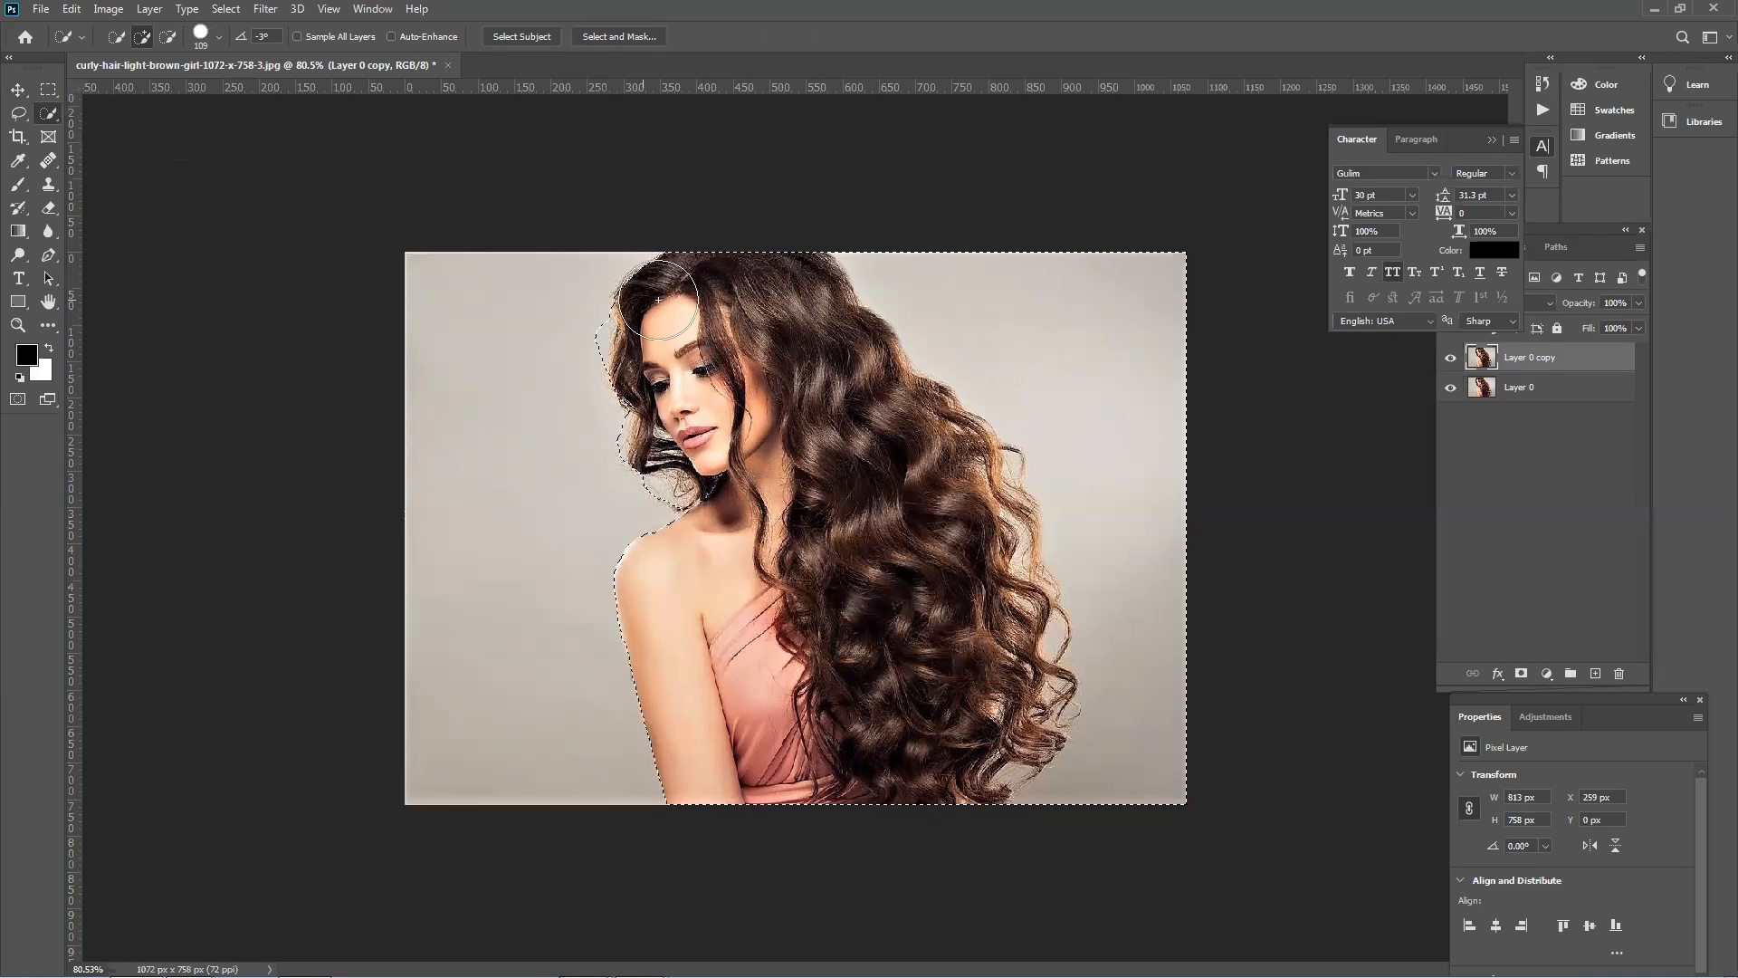
pyautogui.hotkey('ctrl', 'z')
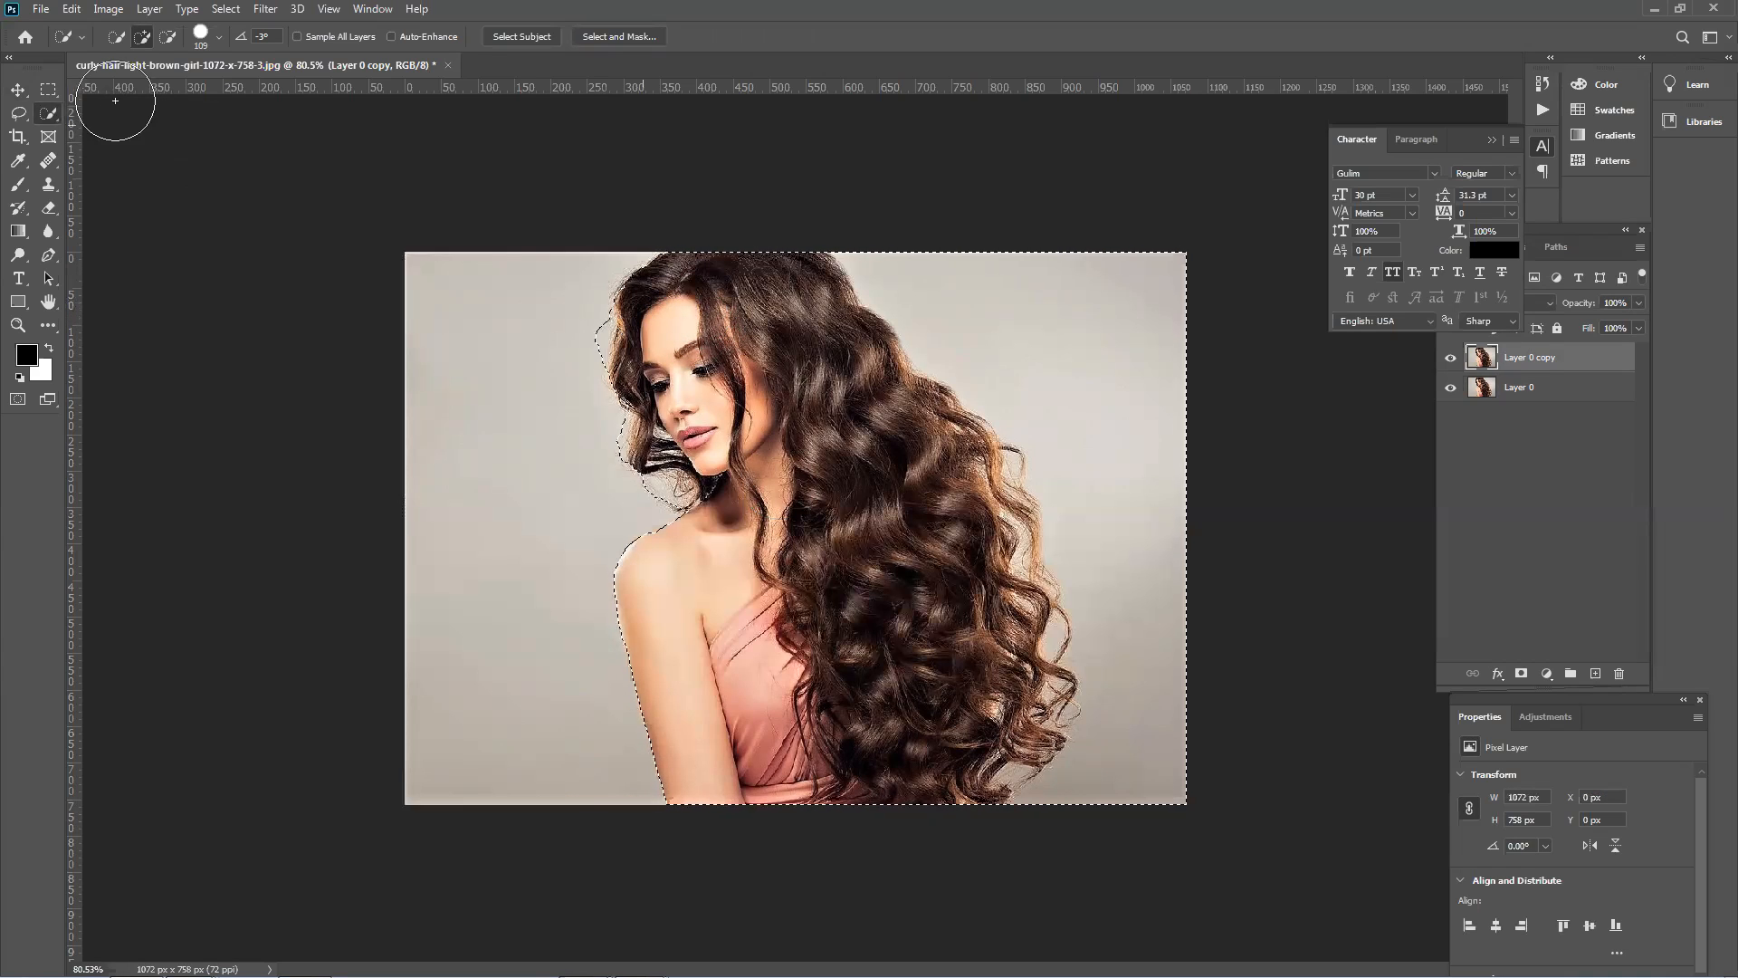
# Subtract the grey background beside the woman's long curls from the selection, keeping its edge close to the hair.
pyautogui.click(167, 37)
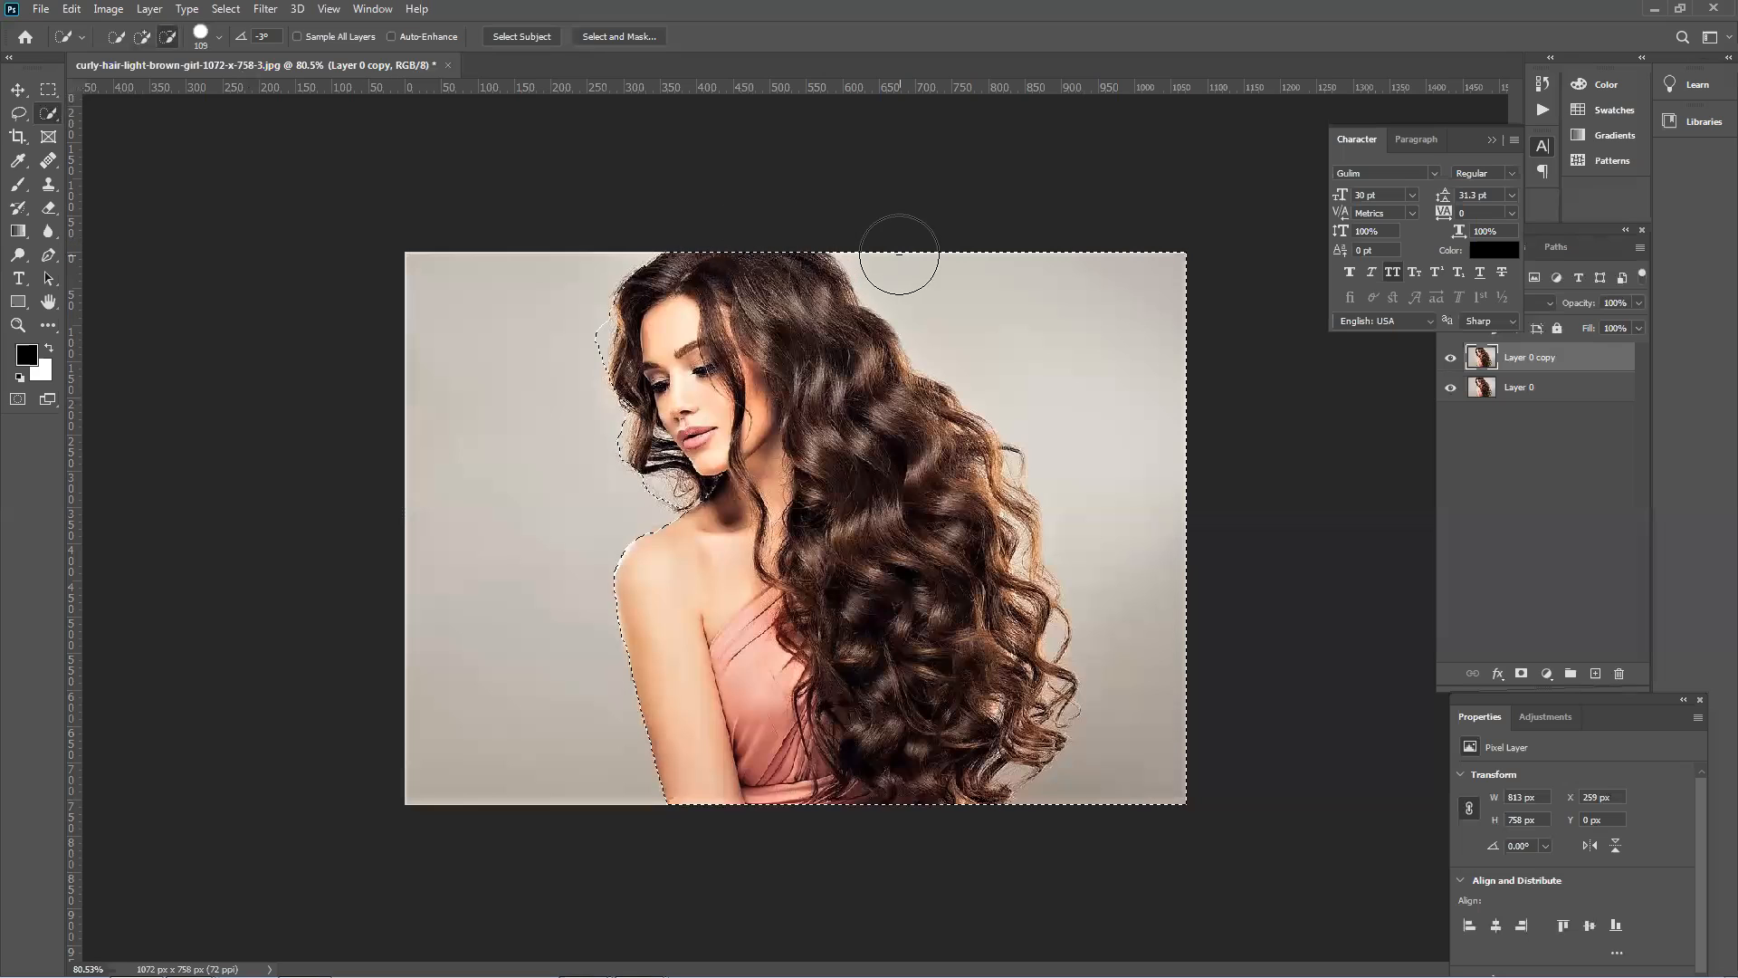
pyautogui.moveTo(1032, 202)
pyautogui.mouseDown()
pyautogui.moveTo(1058, 269)
pyautogui.moveTo(1165, 389)
pyautogui.moveTo(1105, 335)
pyautogui.moveTo(1120, 410)
pyautogui.moveTo(1201, 564)
pyautogui.moveTo(1219, 691)
pyautogui.mouseUp()
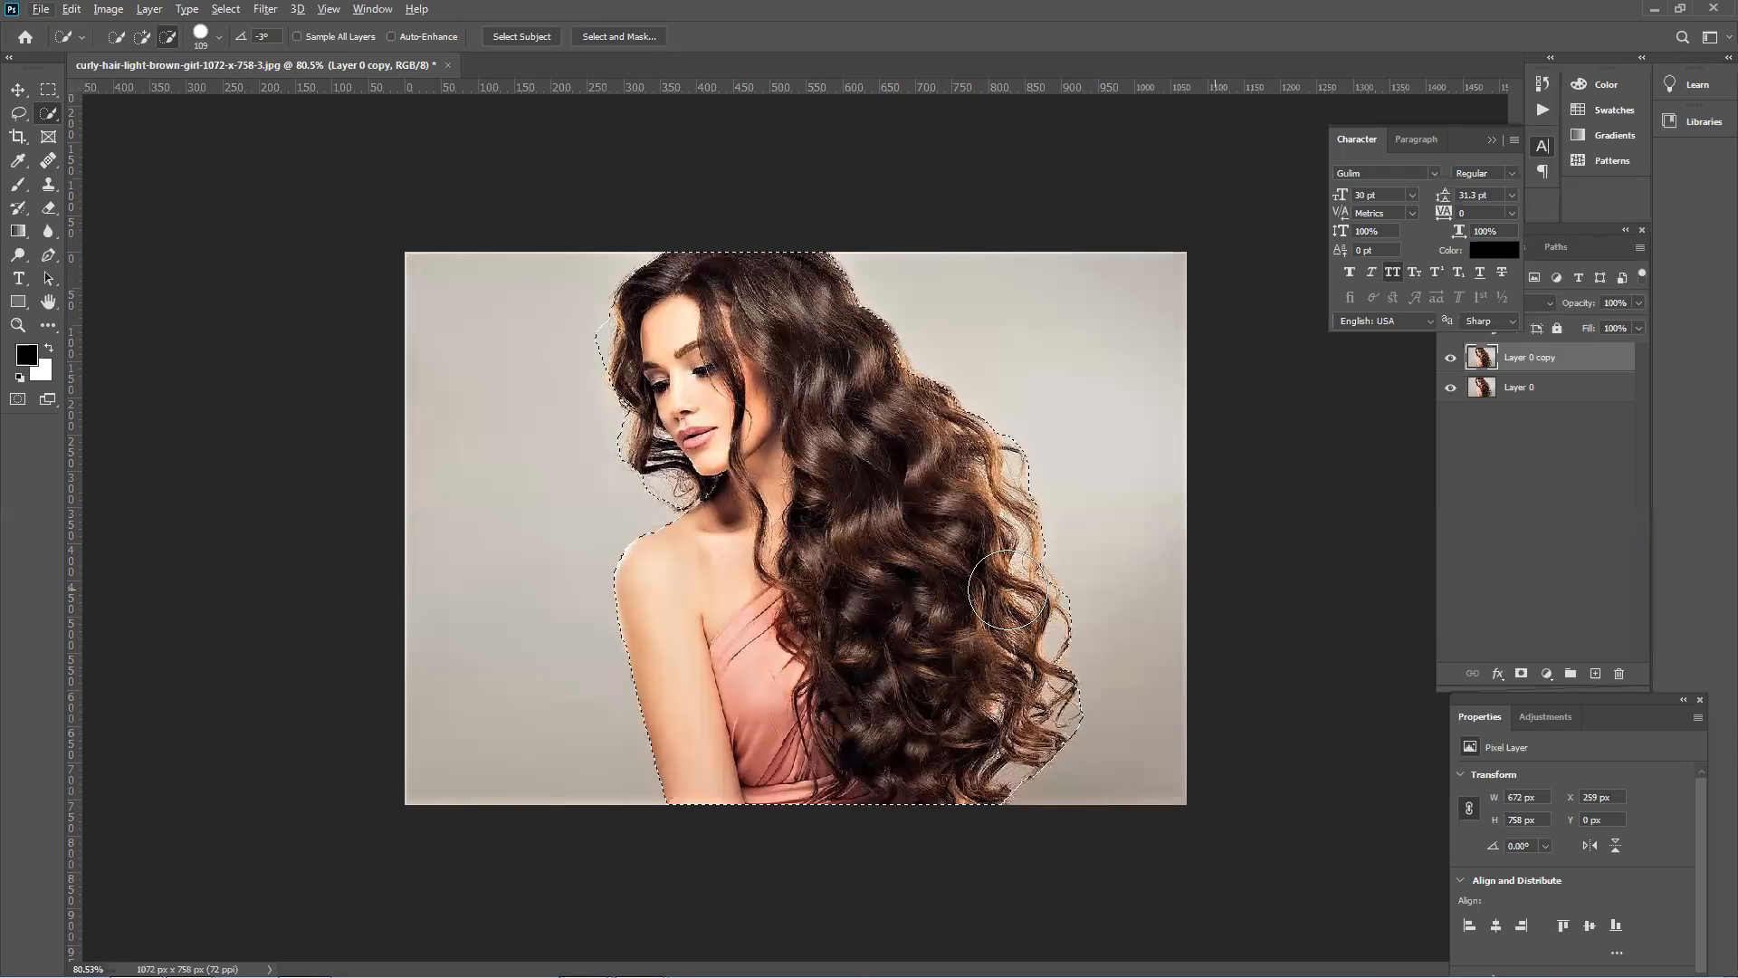
pyautogui.click(142, 36)
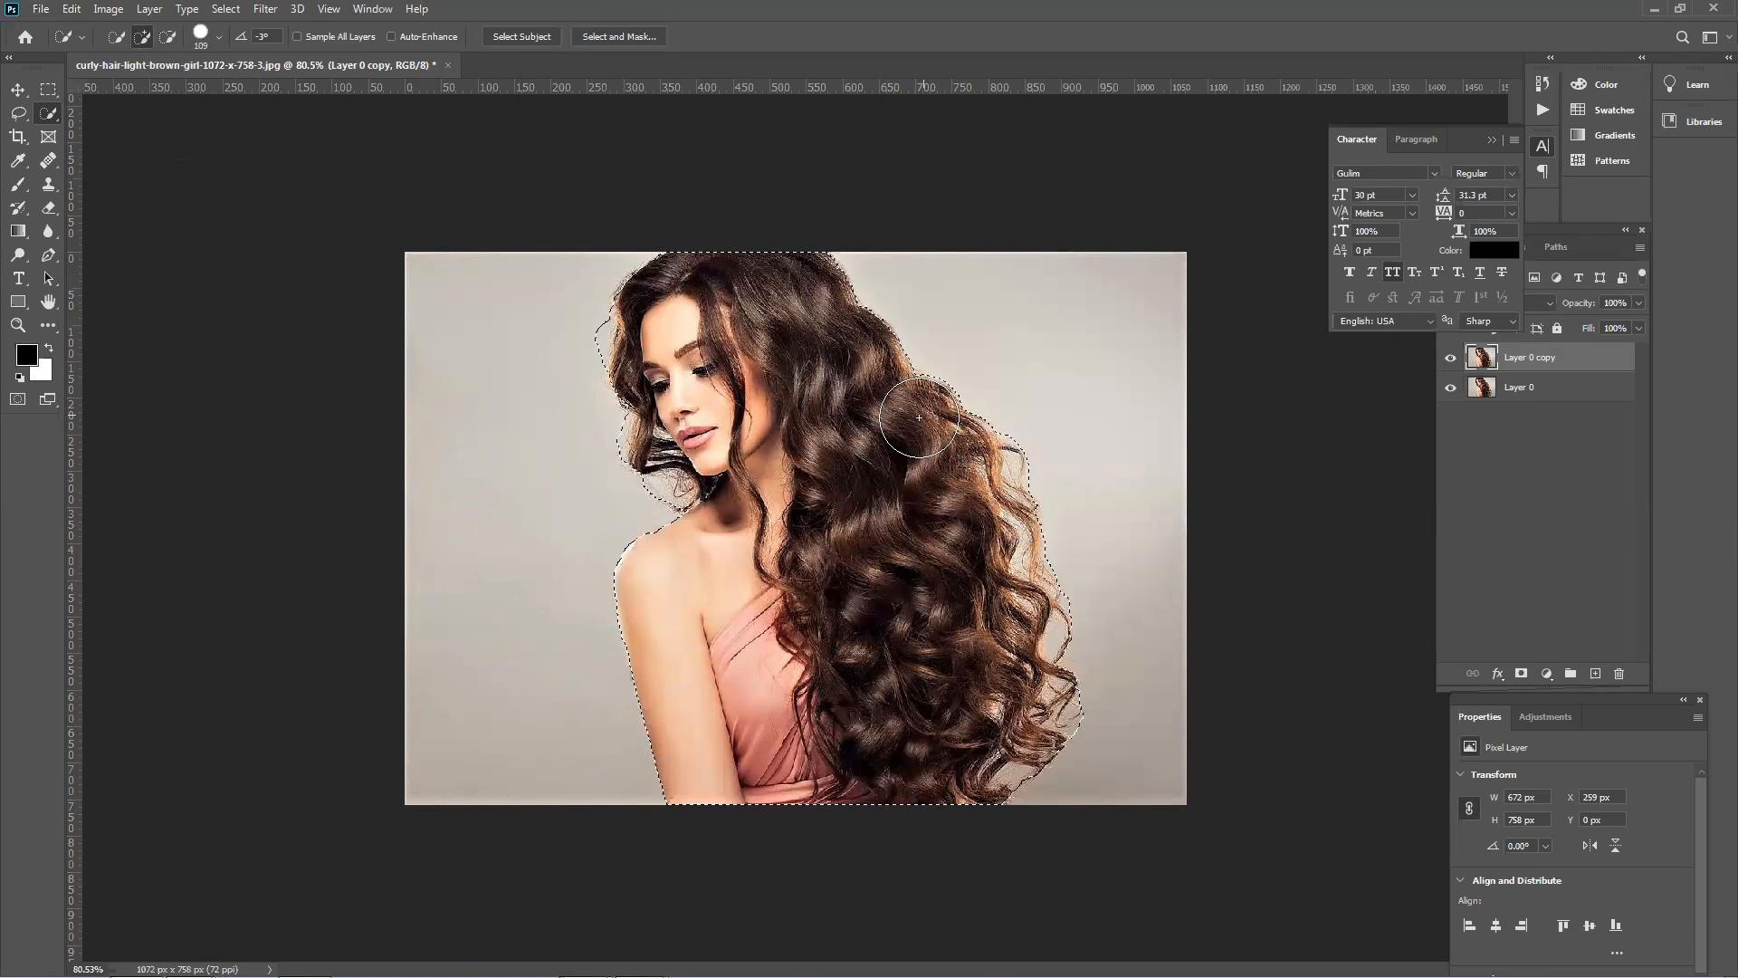
pyautogui.click(650, 386)
pyautogui.hotkey('ctrl', 'z')
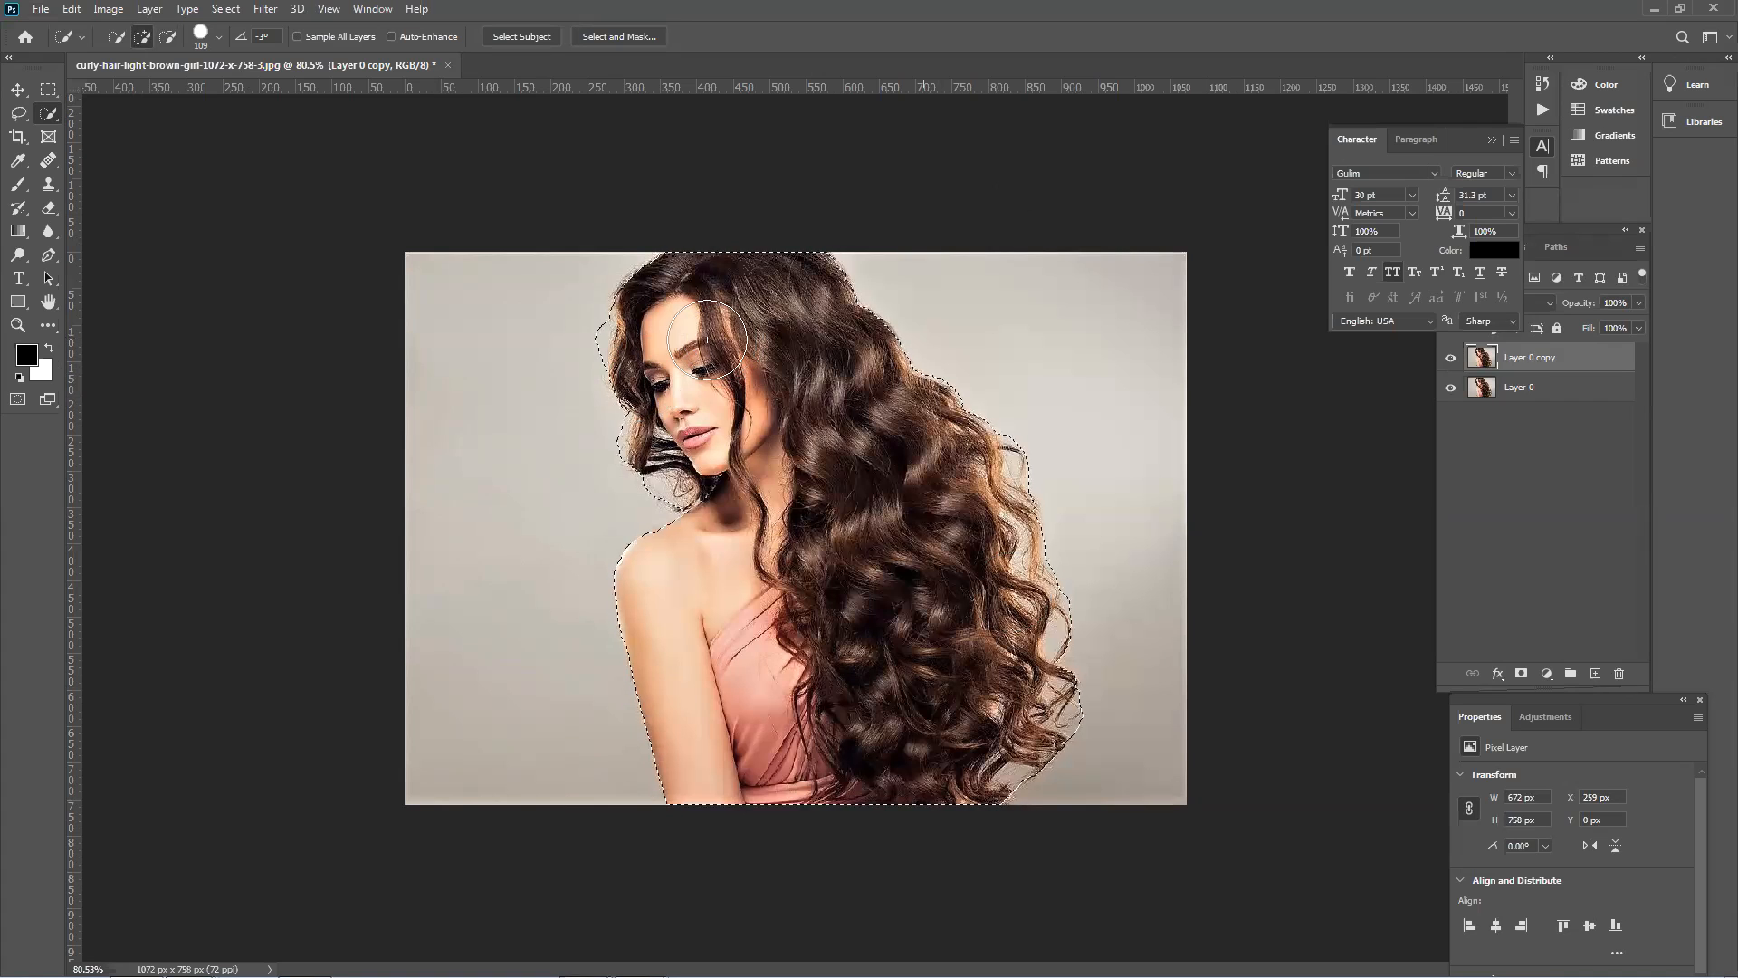
# Open the selection in Select and Mask, preview the Marching Ants and Overlay views, and set the view mode to On Black.
pyautogui.doubleClick(881, 9)
pyautogui.click(642, 38)
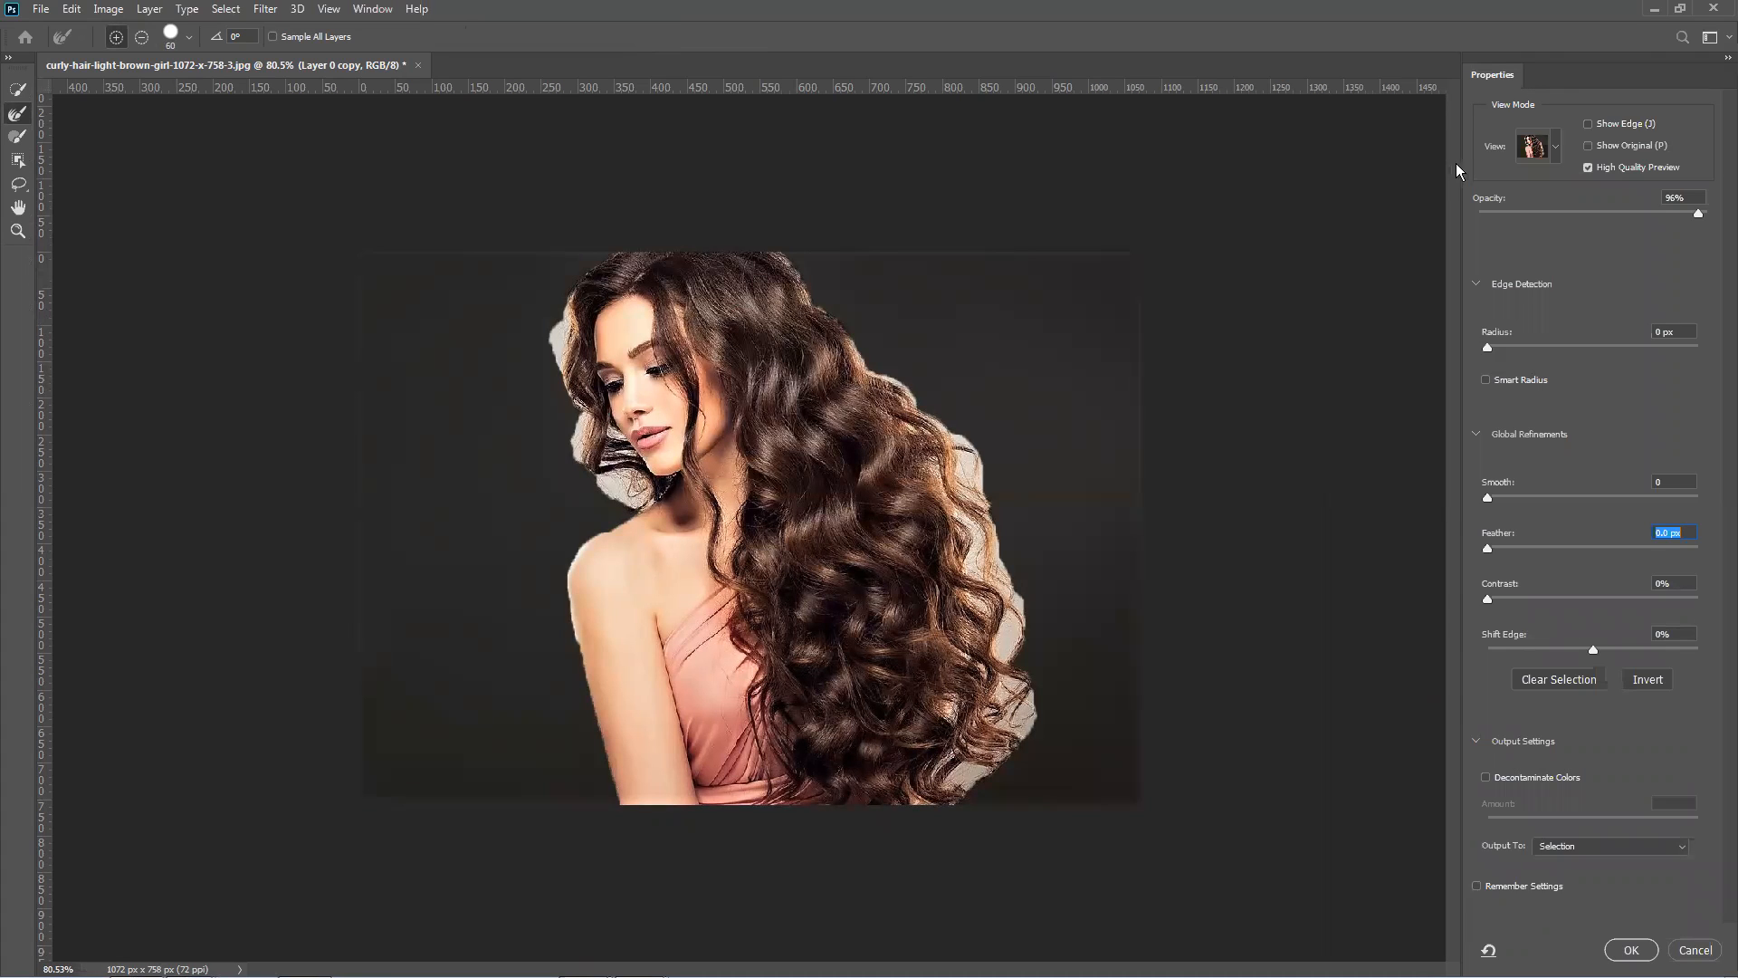
pyautogui.click(1555, 146)
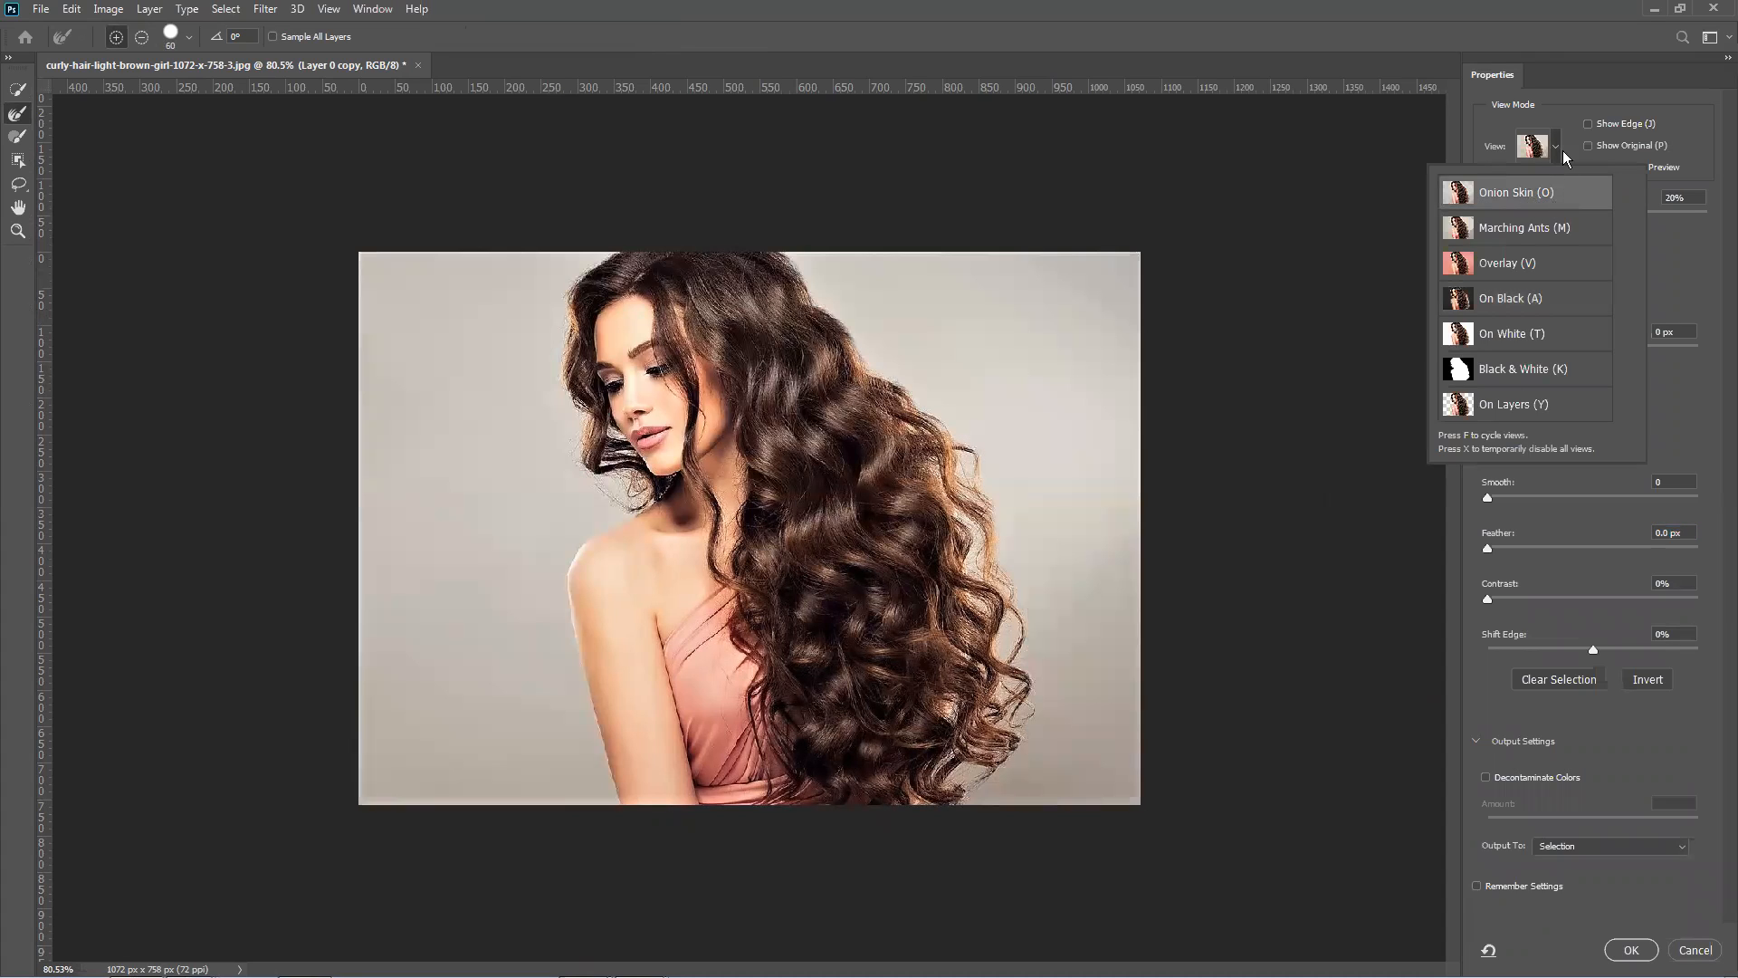
pyautogui.click(1556, 145)
pyautogui.click(1554, 156)
pyautogui.click(1545, 233)
pyautogui.click(1555, 146)
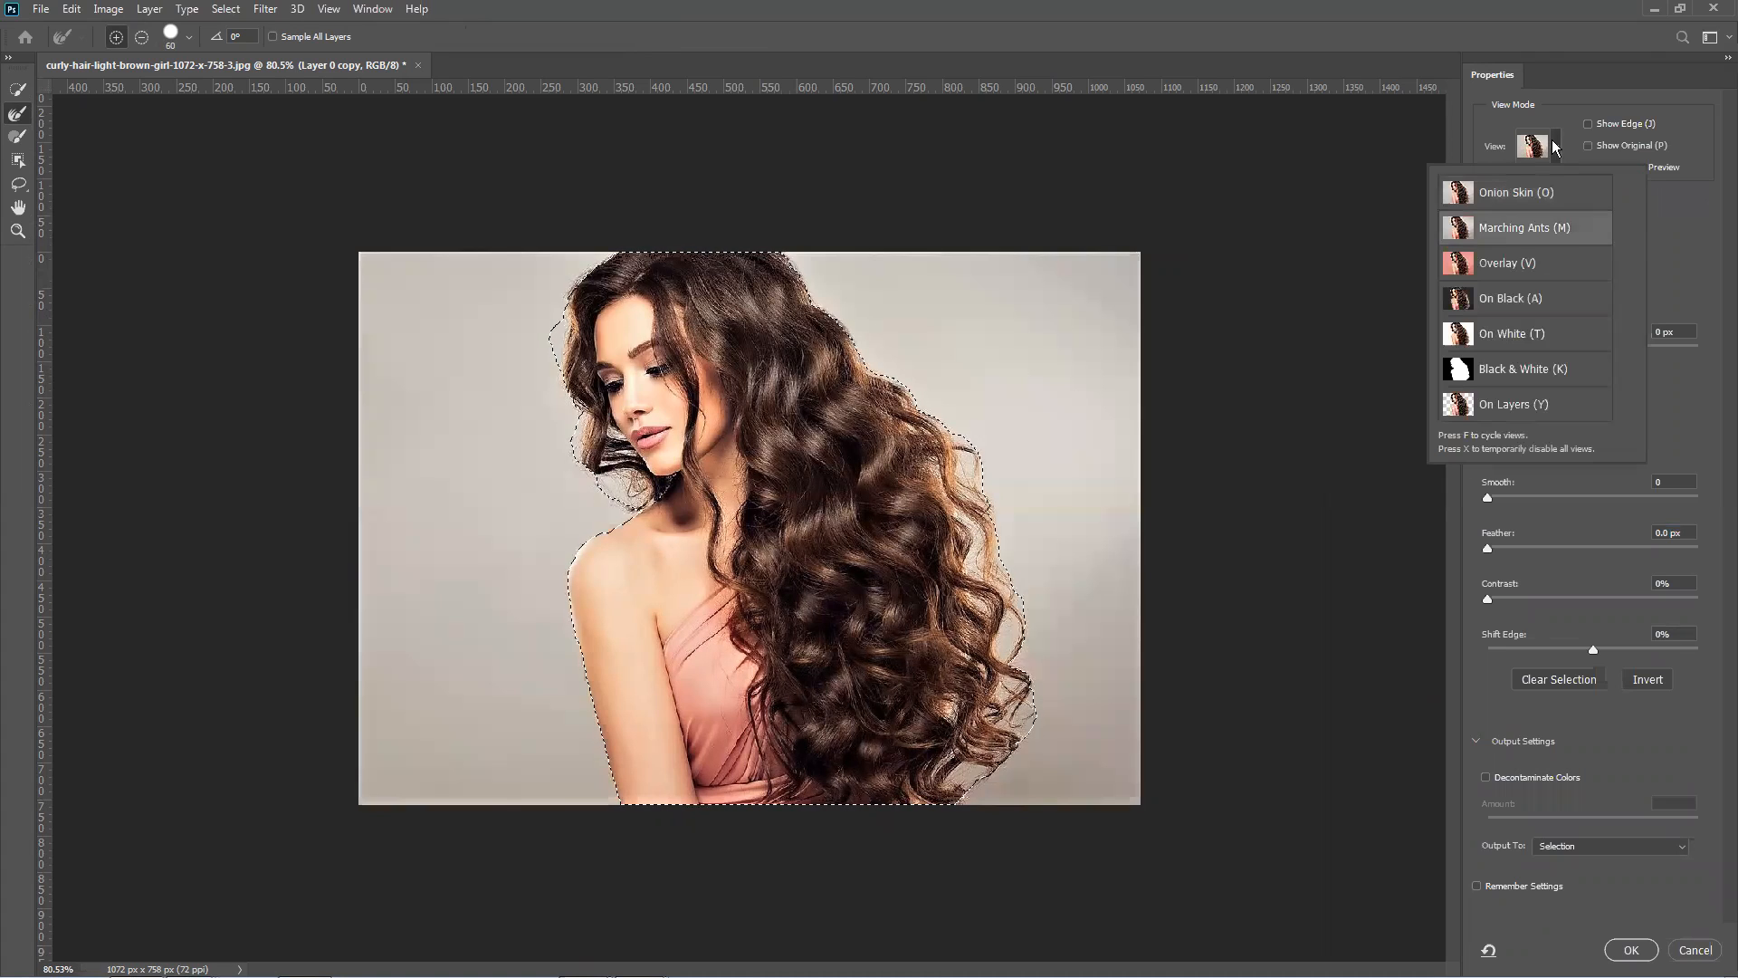
pyautogui.click(1548, 257)
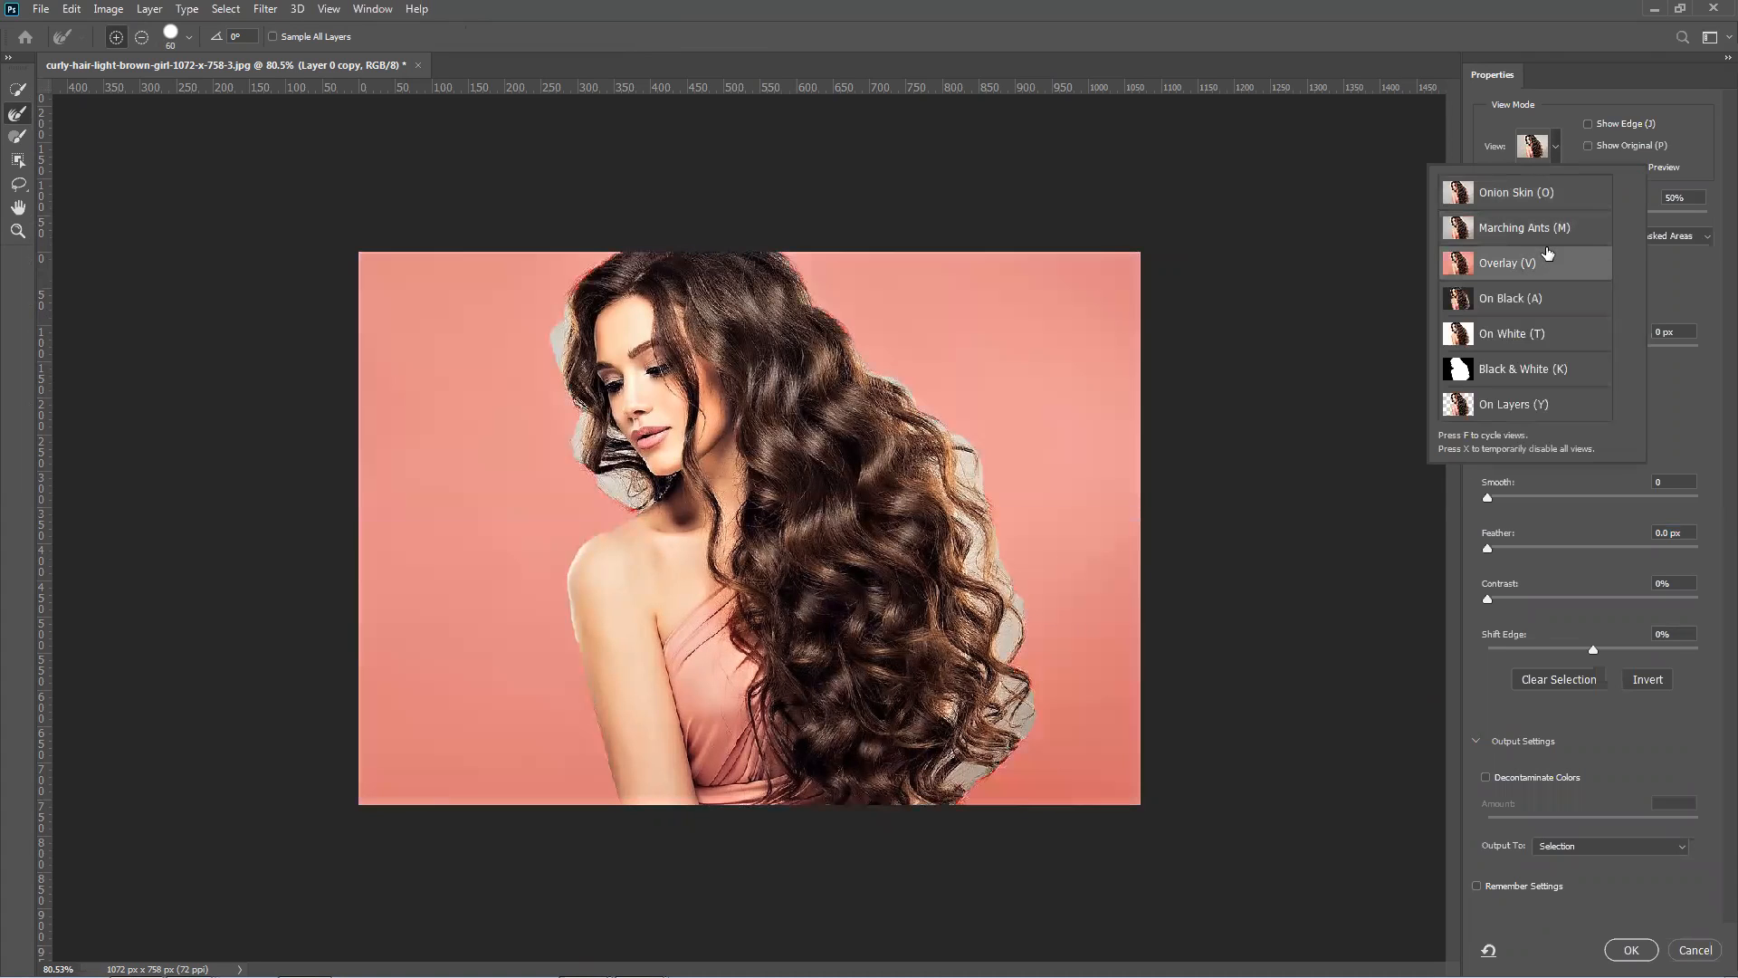
pyautogui.click(1556, 154)
pyautogui.click(1526, 298)
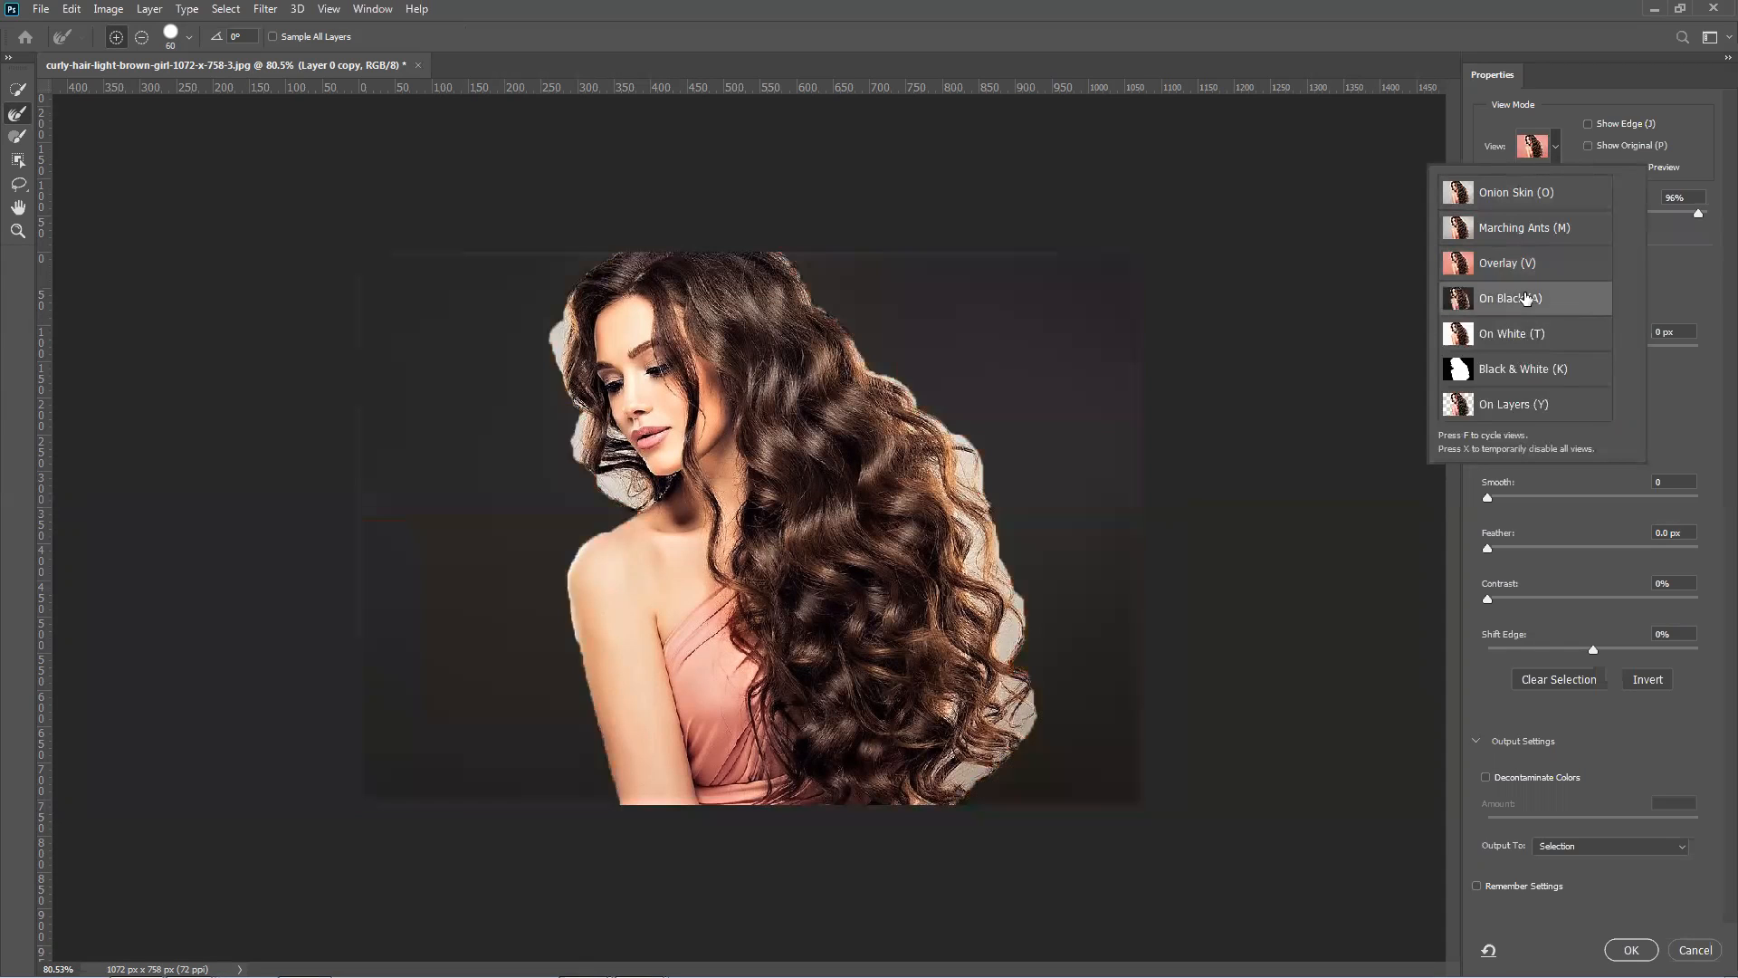
# Try the On Black view opacity at 0% and 100%, and set it to 92%.
pyautogui.moveTo(1678, 216); pyautogui.dragTo(1456, 221)
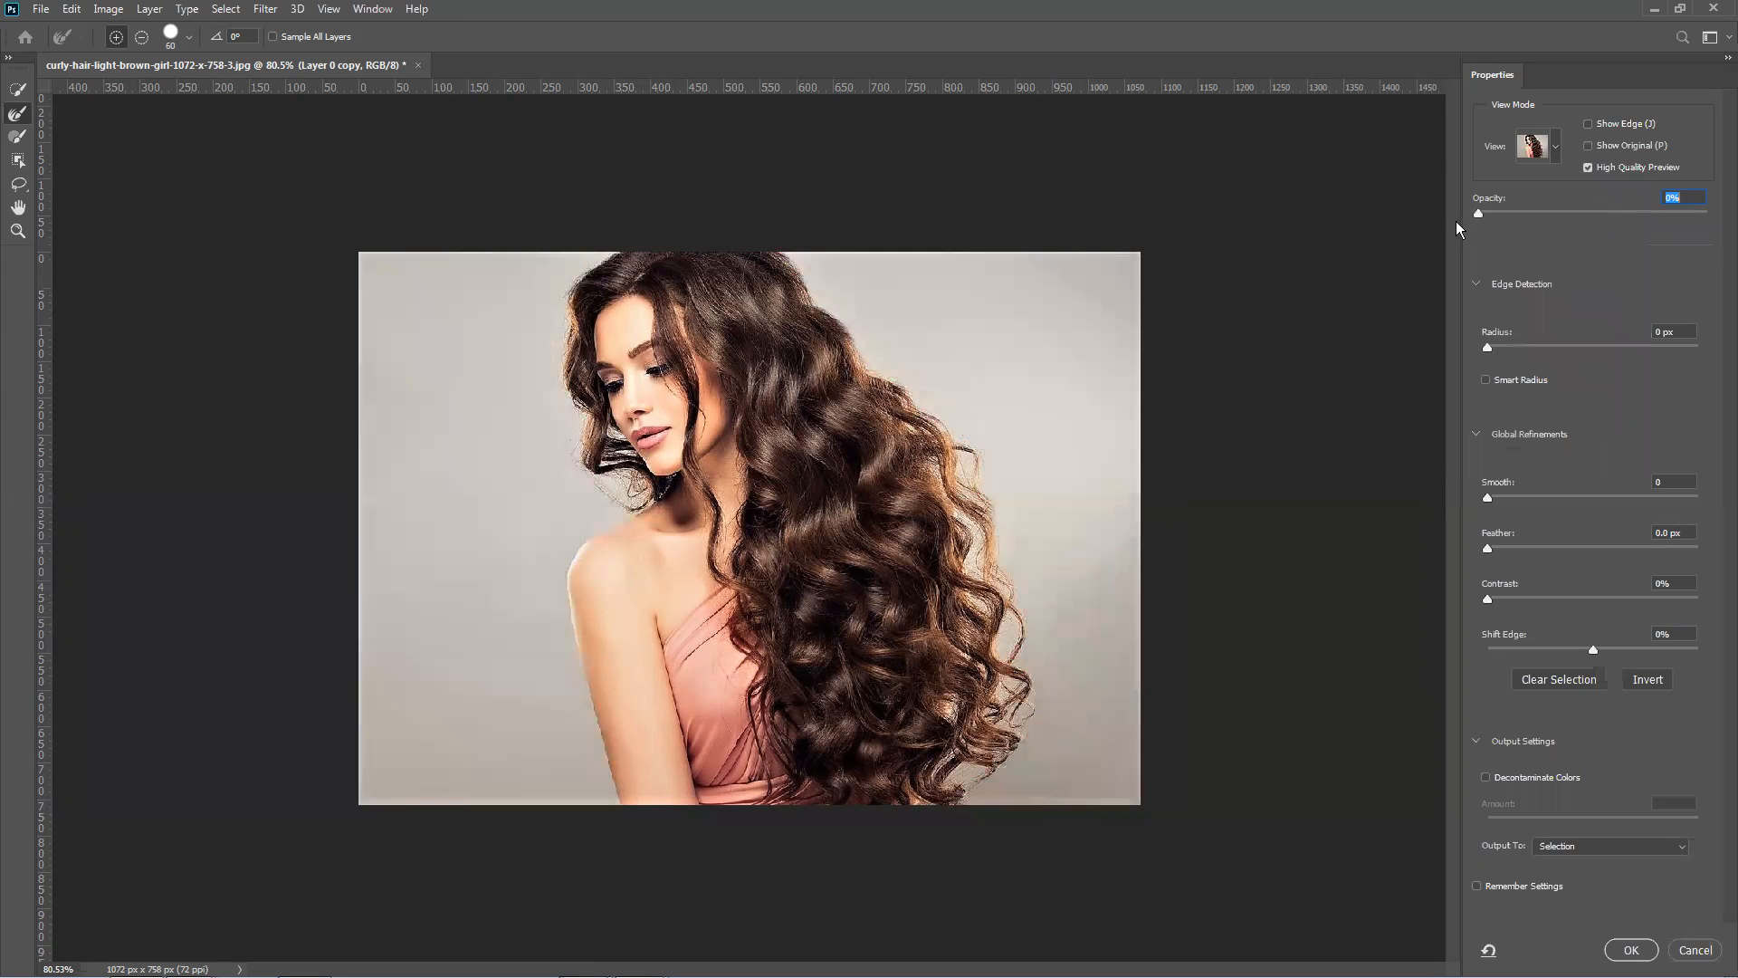
pyautogui.moveTo(1602, 212); pyautogui.dragTo(1708, 213)
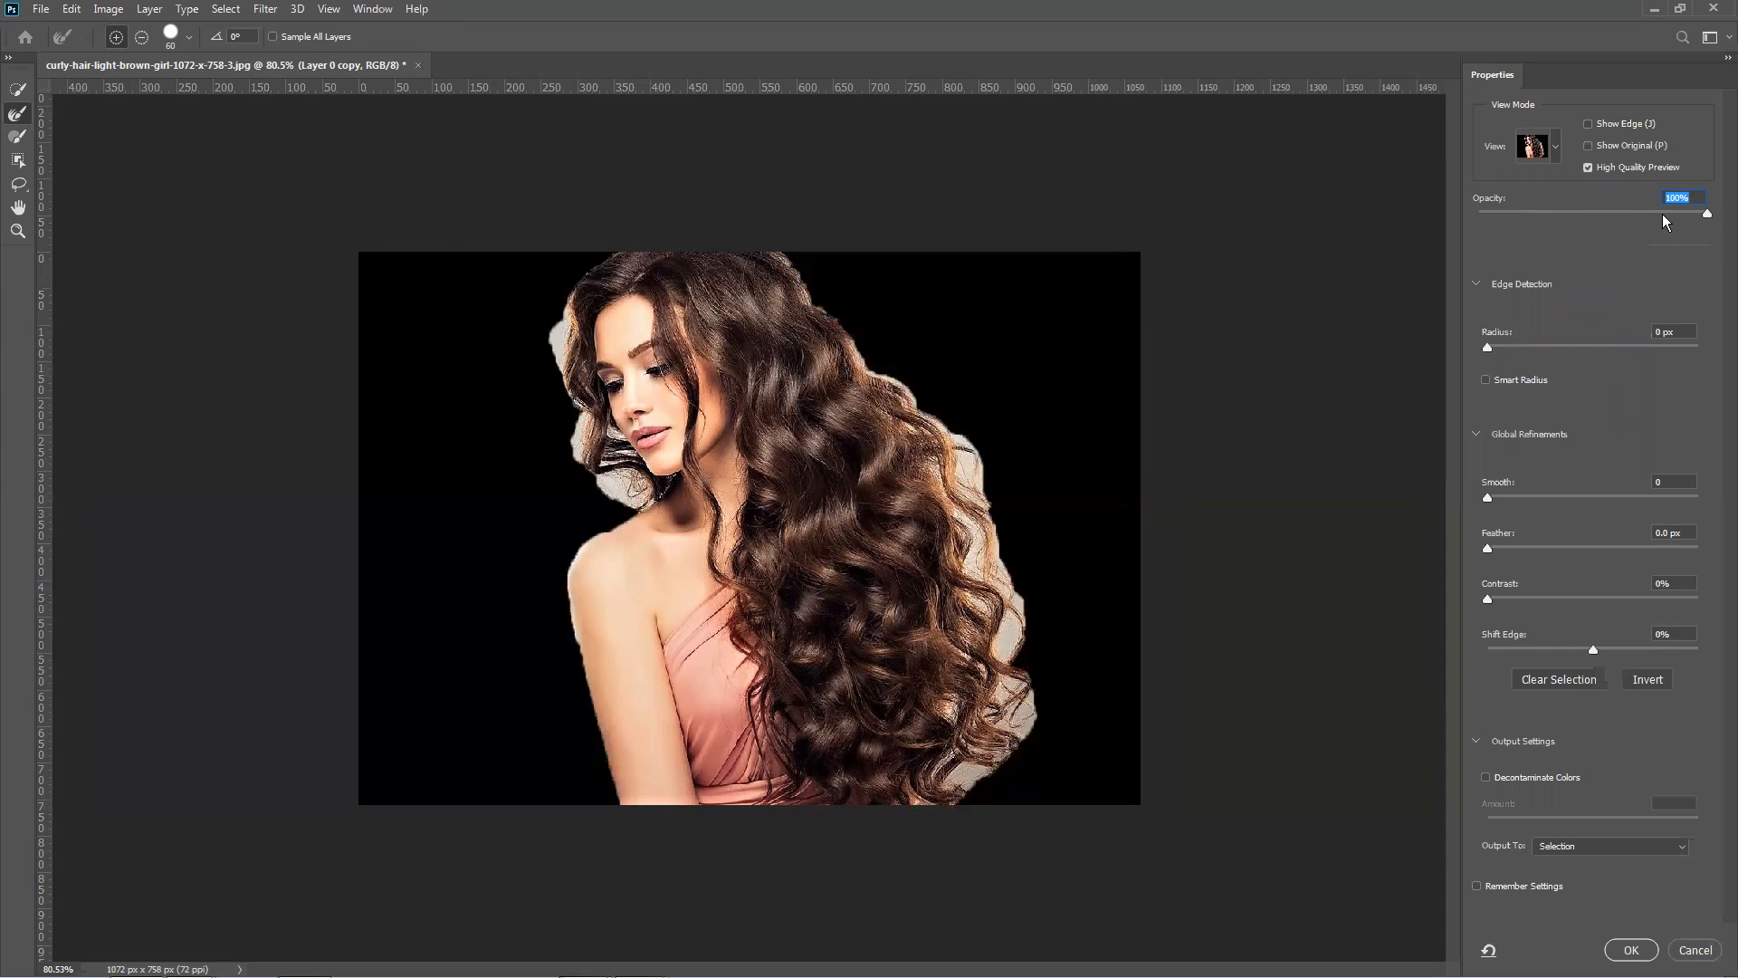
pyautogui.moveTo(1708, 212)
pyautogui.mouseDown()
pyautogui.moveTo(1658, 214)
pyautogui.moveTo(1707, 214)
pyautogui.moveTo(1687, 213)
pyautogui.mouseUp()
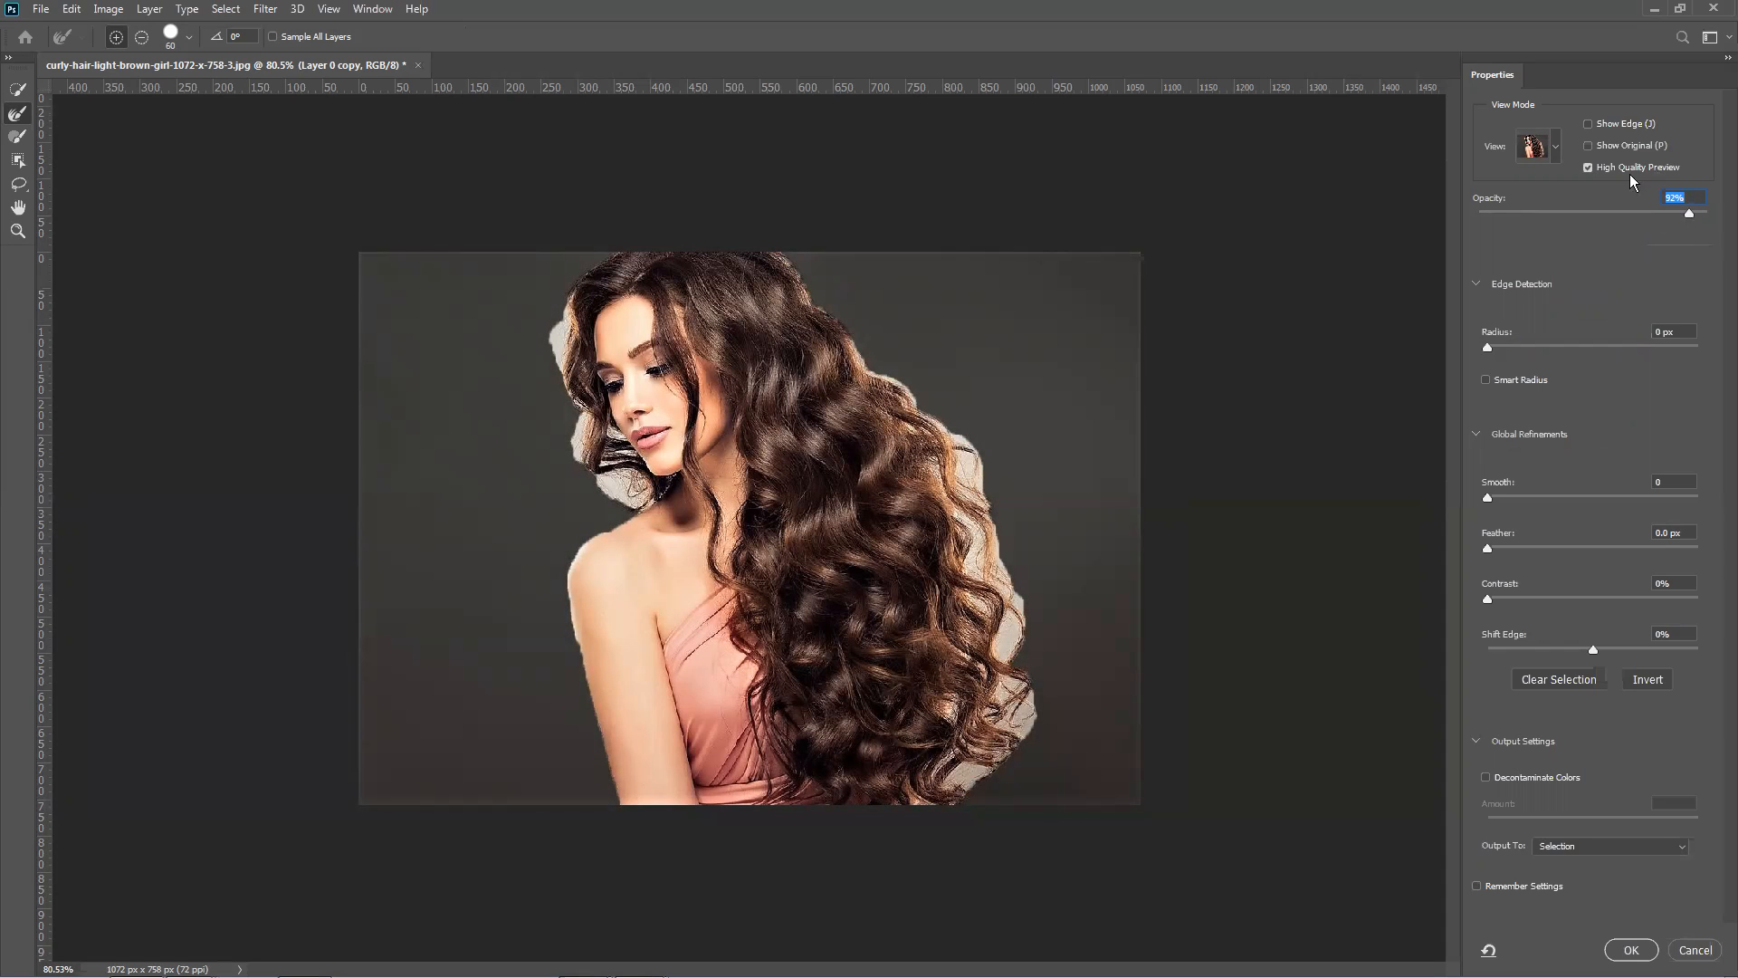
pyautogui.click(1588, 168)
# Set the edge detection radius to 2 px and the Smooth refinement to 2.
pyautogui.click(1488, 346)
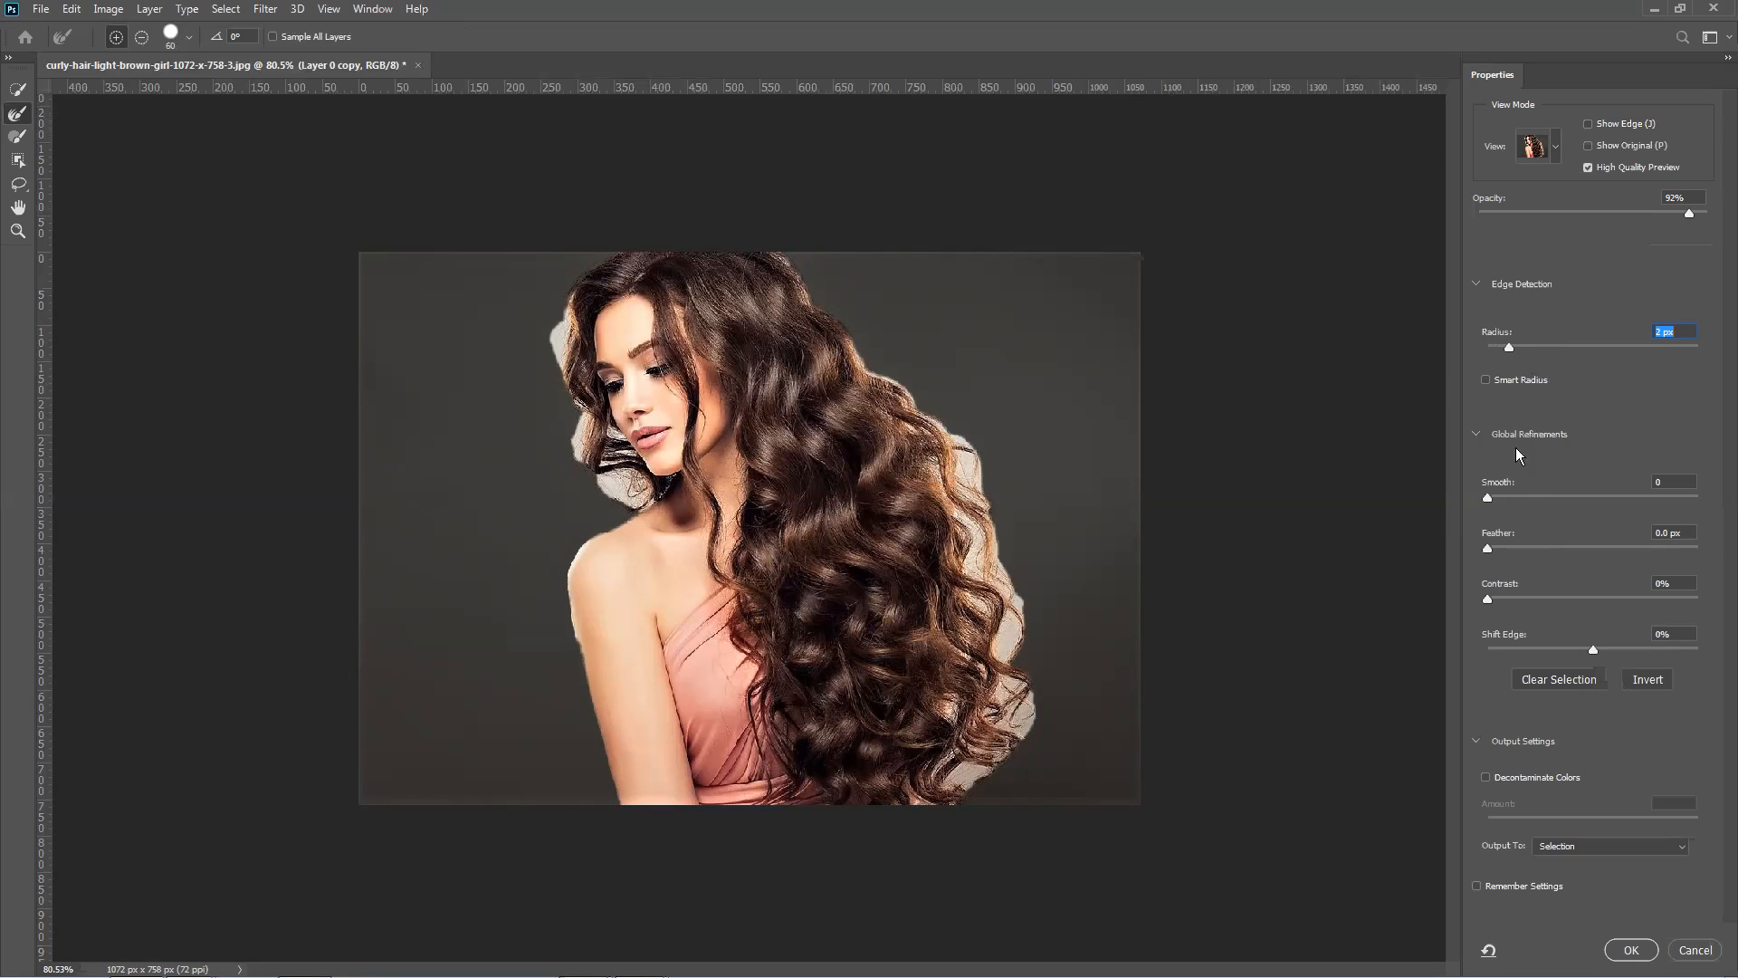
pyautogui.click(1487, 500)
pyautogui.moveTo(1487, 499); pyautogui.dragTo(1491, 504)
pyautogui.click(1057, 714)
pyautogui.moveTo(1494, 502); pyautogui.dragTo(1496, 496)
pyautogui.click(1490, 500)
# Set the Feather refinement of the selection edge to 1.0 px.
pyautogui.click(1486, 552)
pyautogui.moveTo(1485, 553); pyautogui.dragTo(1509, 552)
pyautogui.moveTo(1501, 557); pyautogui.dragTo(1500, 557)
pyautogui.press('Tab')
# Lower the Refine Edge Brush hardness and paint along the hair edges on both sides of the woman to remove the background fringe.
pyautogui.click(190, 36)
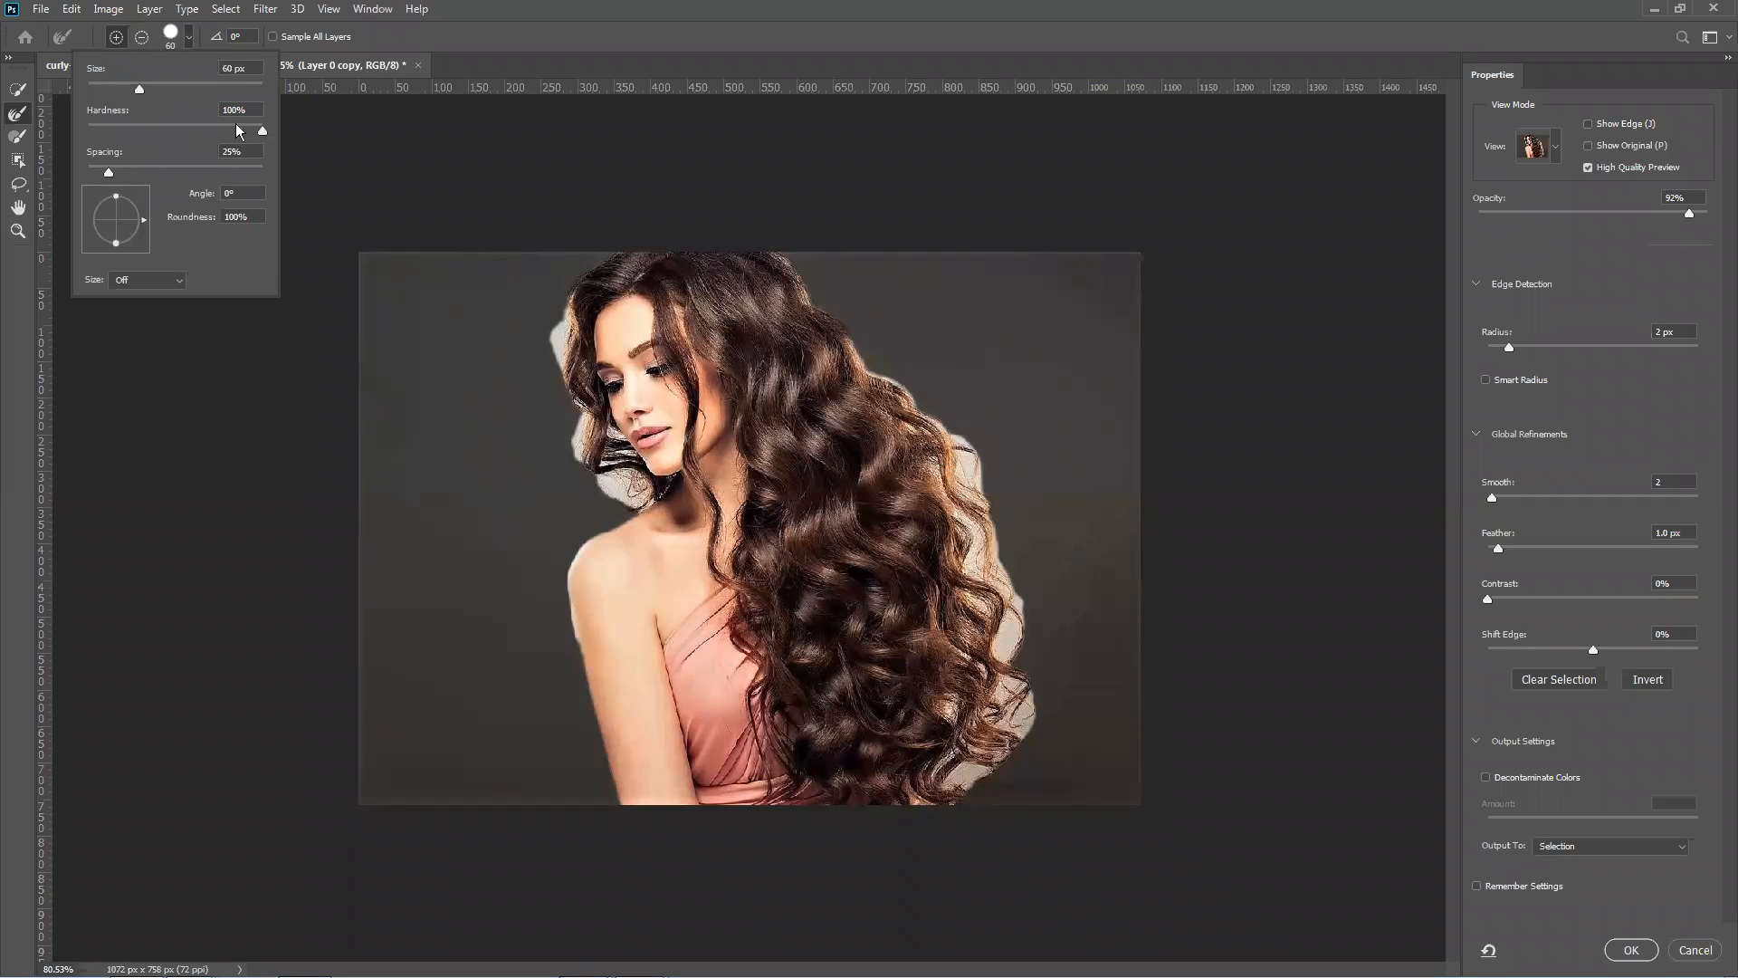
pyautogui.moveTo(190, 131)
pyautogui.mouseDown()
pyautogui.moveTo(103, 129)
pyautogui.moveTo(227, 129)
pyautogui.moveTo(162, 131)
pyautogui.mouseUp()
pyautogui.click(768, 11)
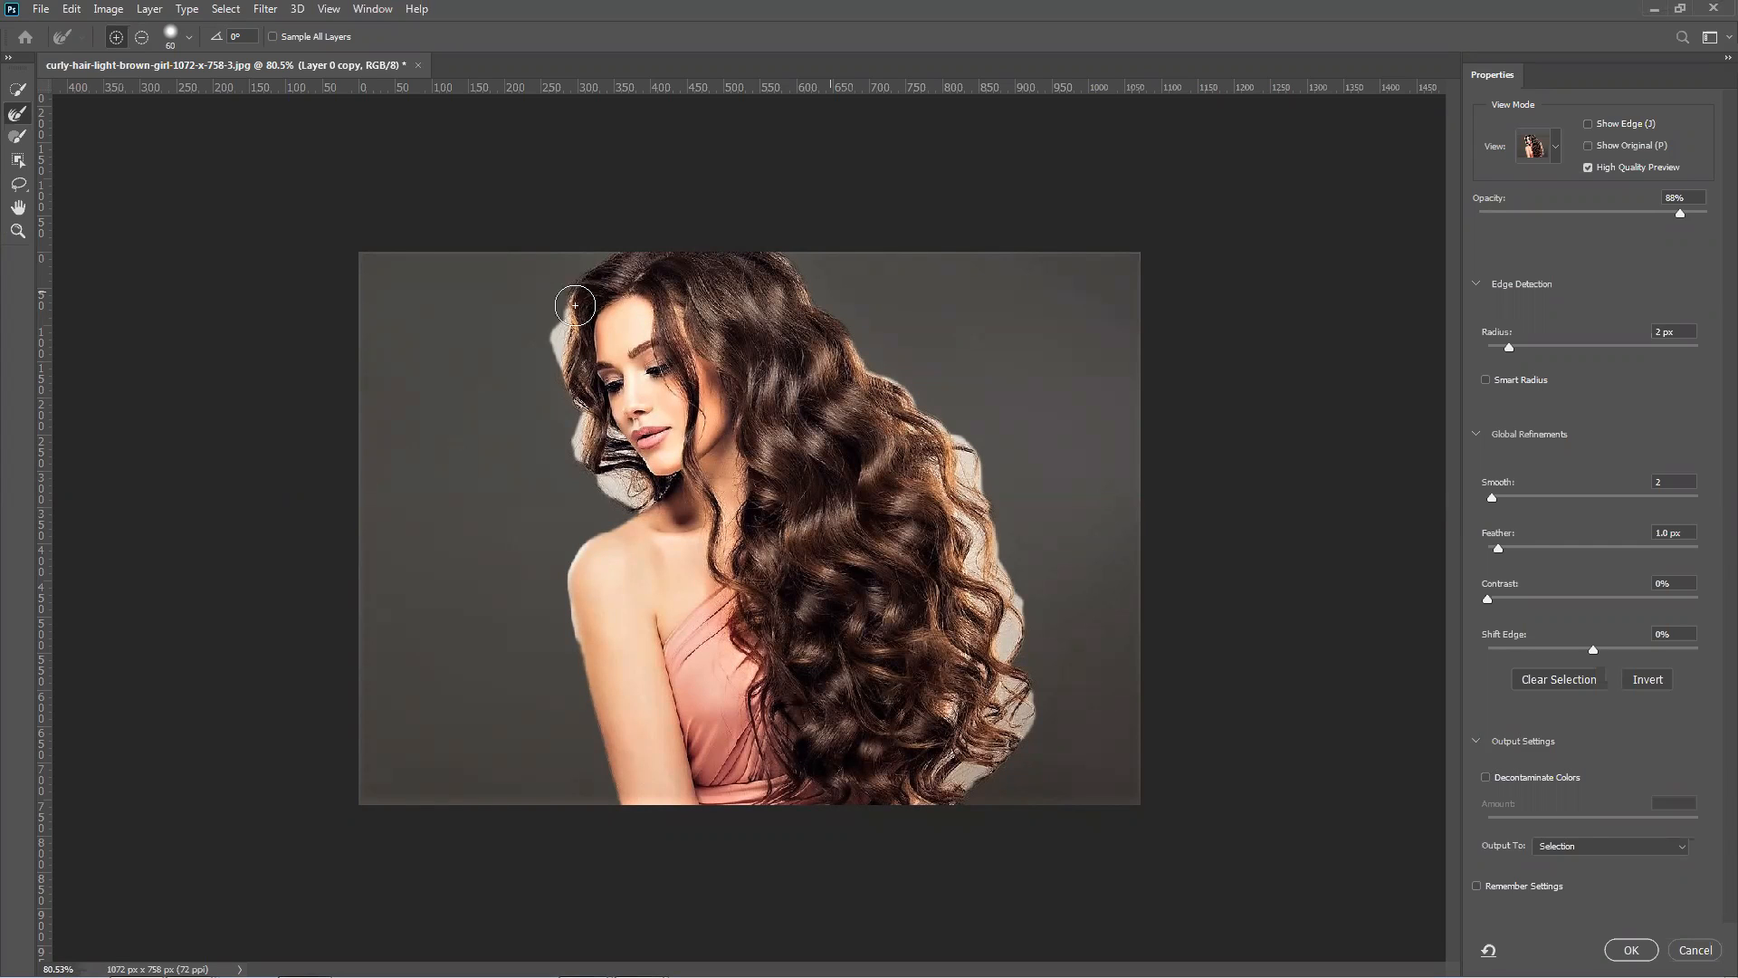
pyautogui.moveTo(858, 341)
pyautogui.mouseDown()
pyautogui.moveTo(981, 491)
pyautogui.moveTo(905, 466)
pyautogui.moveTo(900, 433)
pyautogui.moveTo(994, 573)
pyautogui.moveTo(964, 554)
pyautogui.moveTo(1011, 595)
pyautogui.moveTo(1006, 647)
pyautogui.moveTo(987, 584)
pyautogui.moveTo(948, 712)
pyautogui.moveTo(1029, 699)
pyautogui.moveTo(993, 656)
pyautogui.moveTo(1024, 716)
pyautogui.moveTo(937, 787)
pyautogui.moveTo(997, 777)
pyautogui.mouseUp()
pyautogui.moveTo(825, 287)
pyautogui.mouseDown()
pyautogui.moveTo(770, 241)
pyautogui.moveTo(593, 249)
pyautogui.moveTo(561, 331)
pyautogui.moveTo(551, 310)
pyautogui.moveTo(584, 430)
pyautogui.moveTo(636, 495)
pyautogui.moveTo(595, 437)
pyautogui.mouseUp()
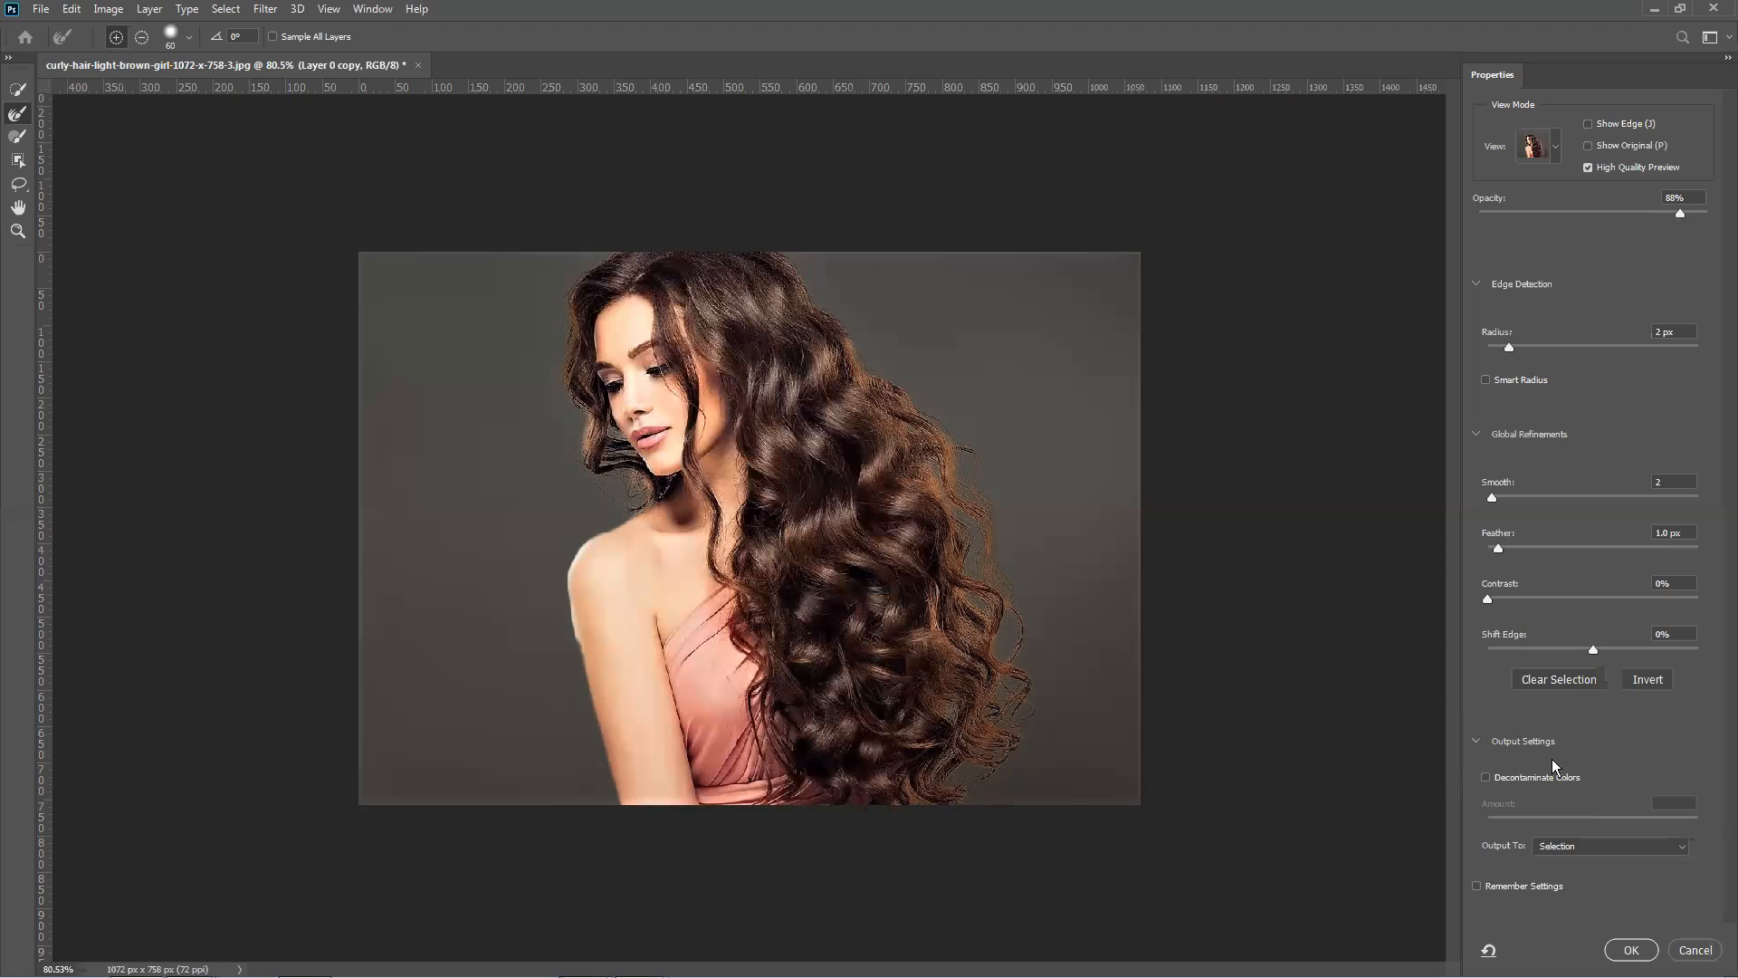
# Enable Decontaminate Colors at 100% and output the refined selection to New Layer with Layer Mask.
pyautogui.click(1475, 744)
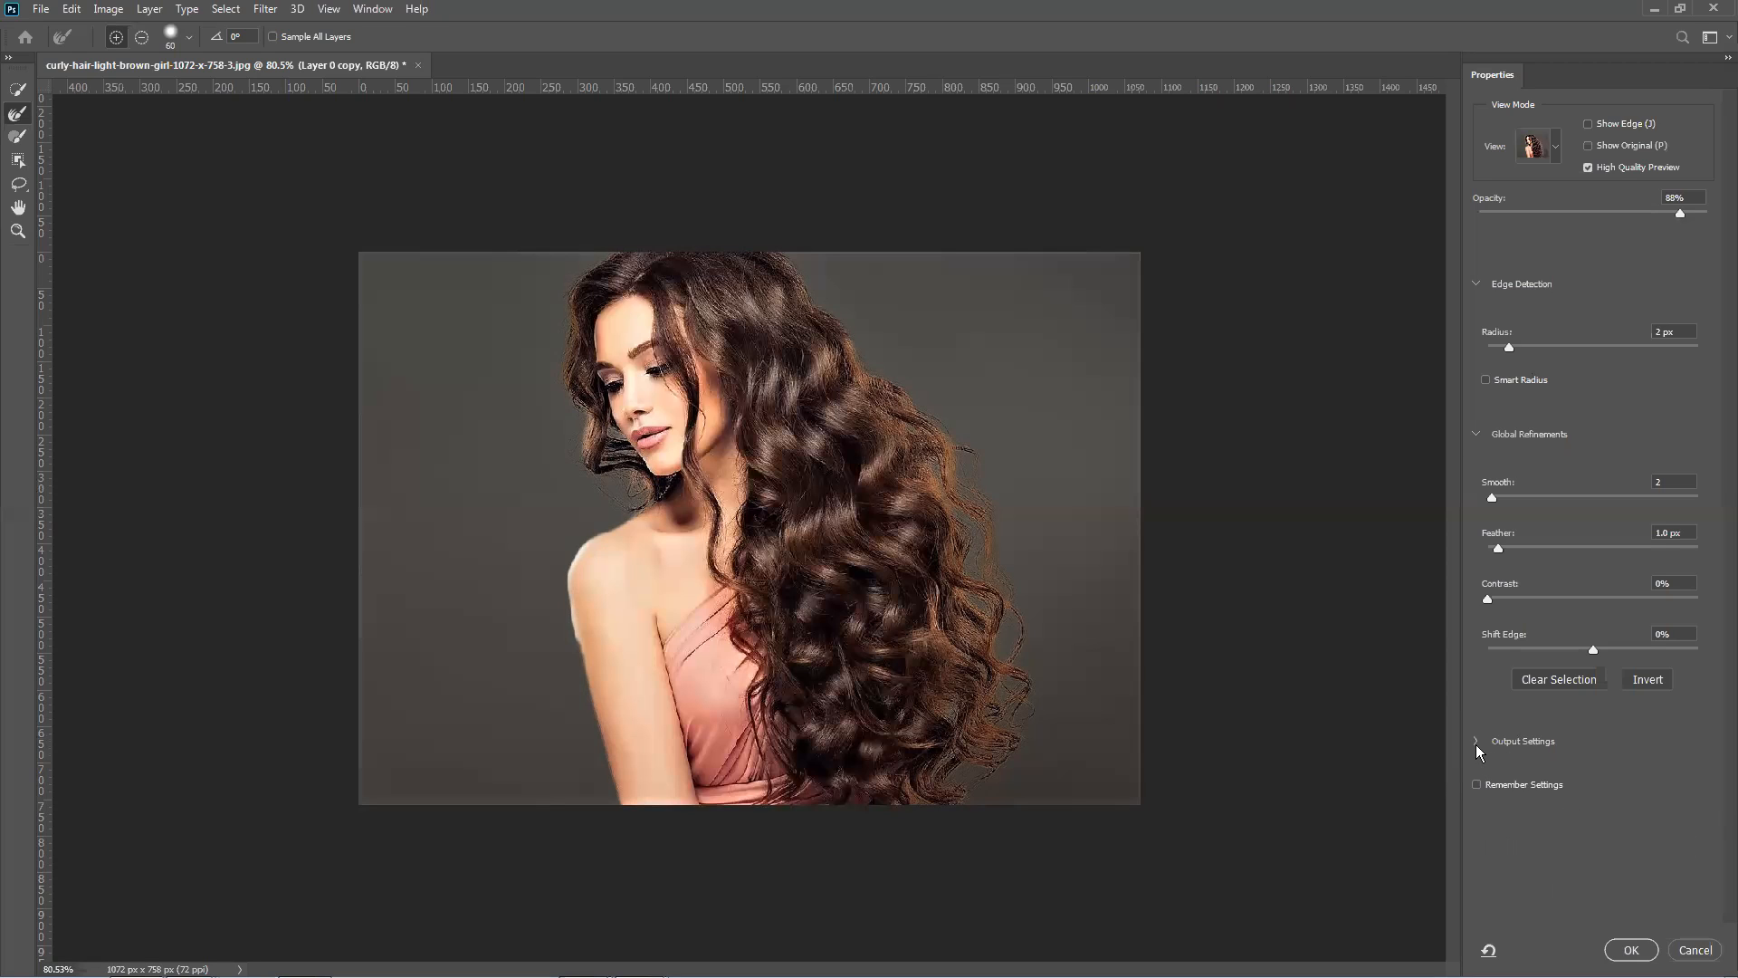
pyautogui.click(1476, 744)
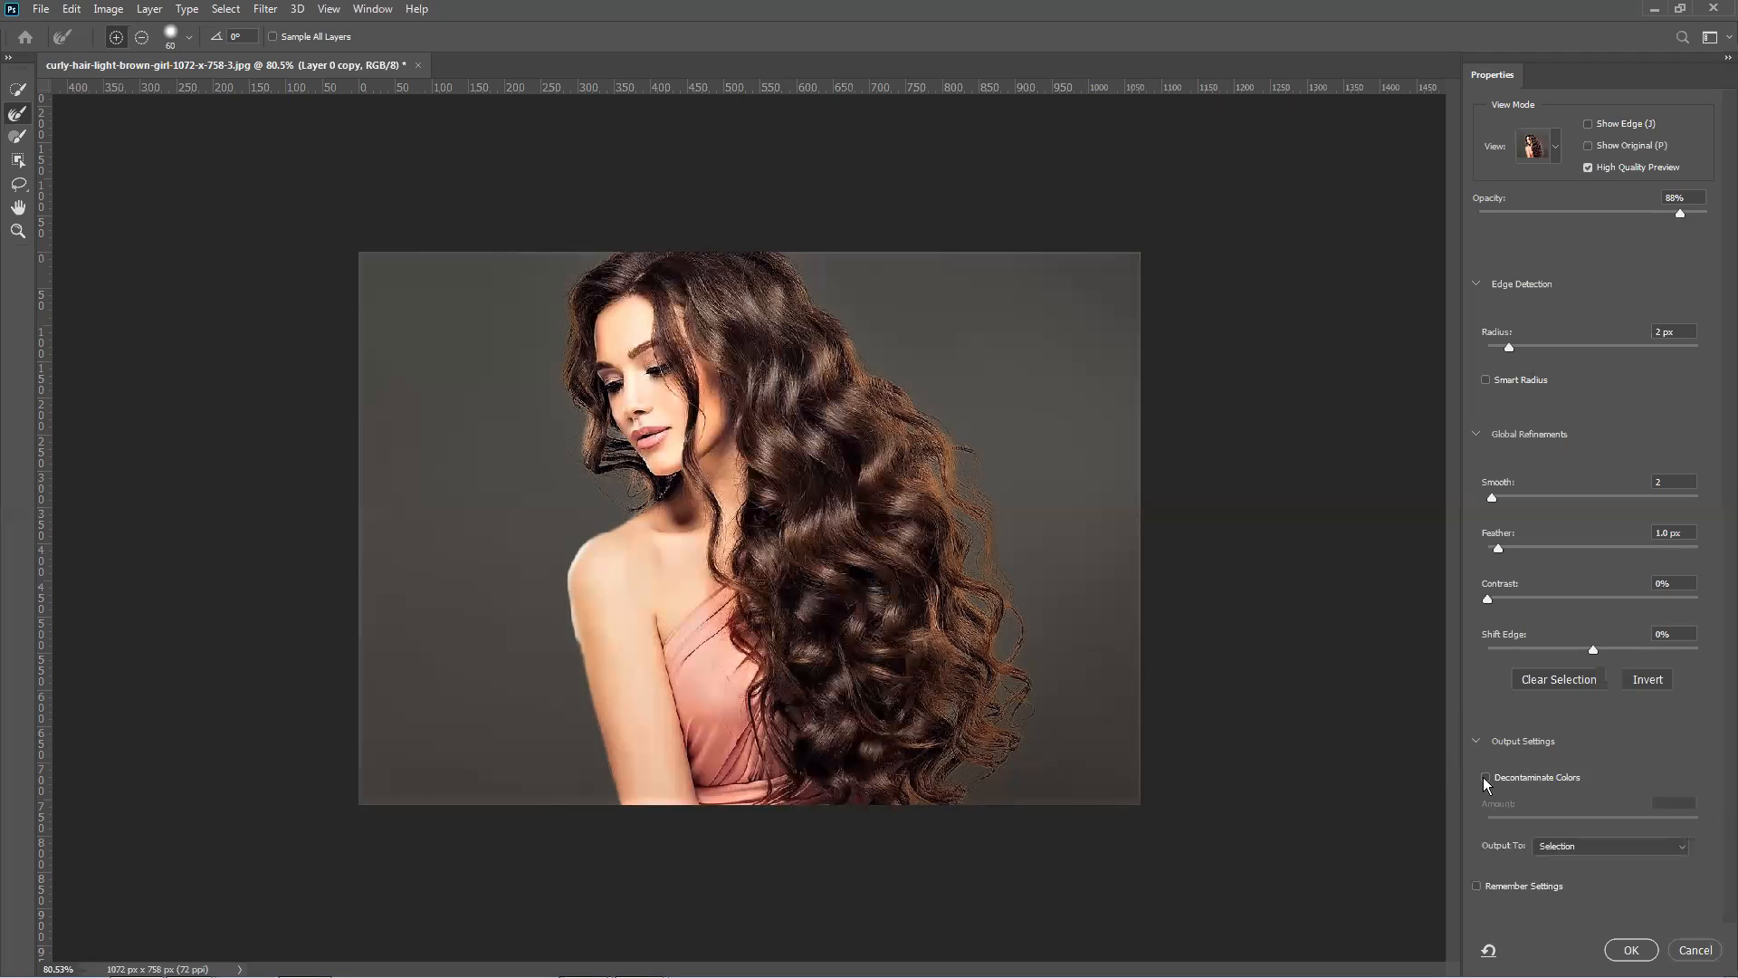
pyautogui.click(1484, 776)
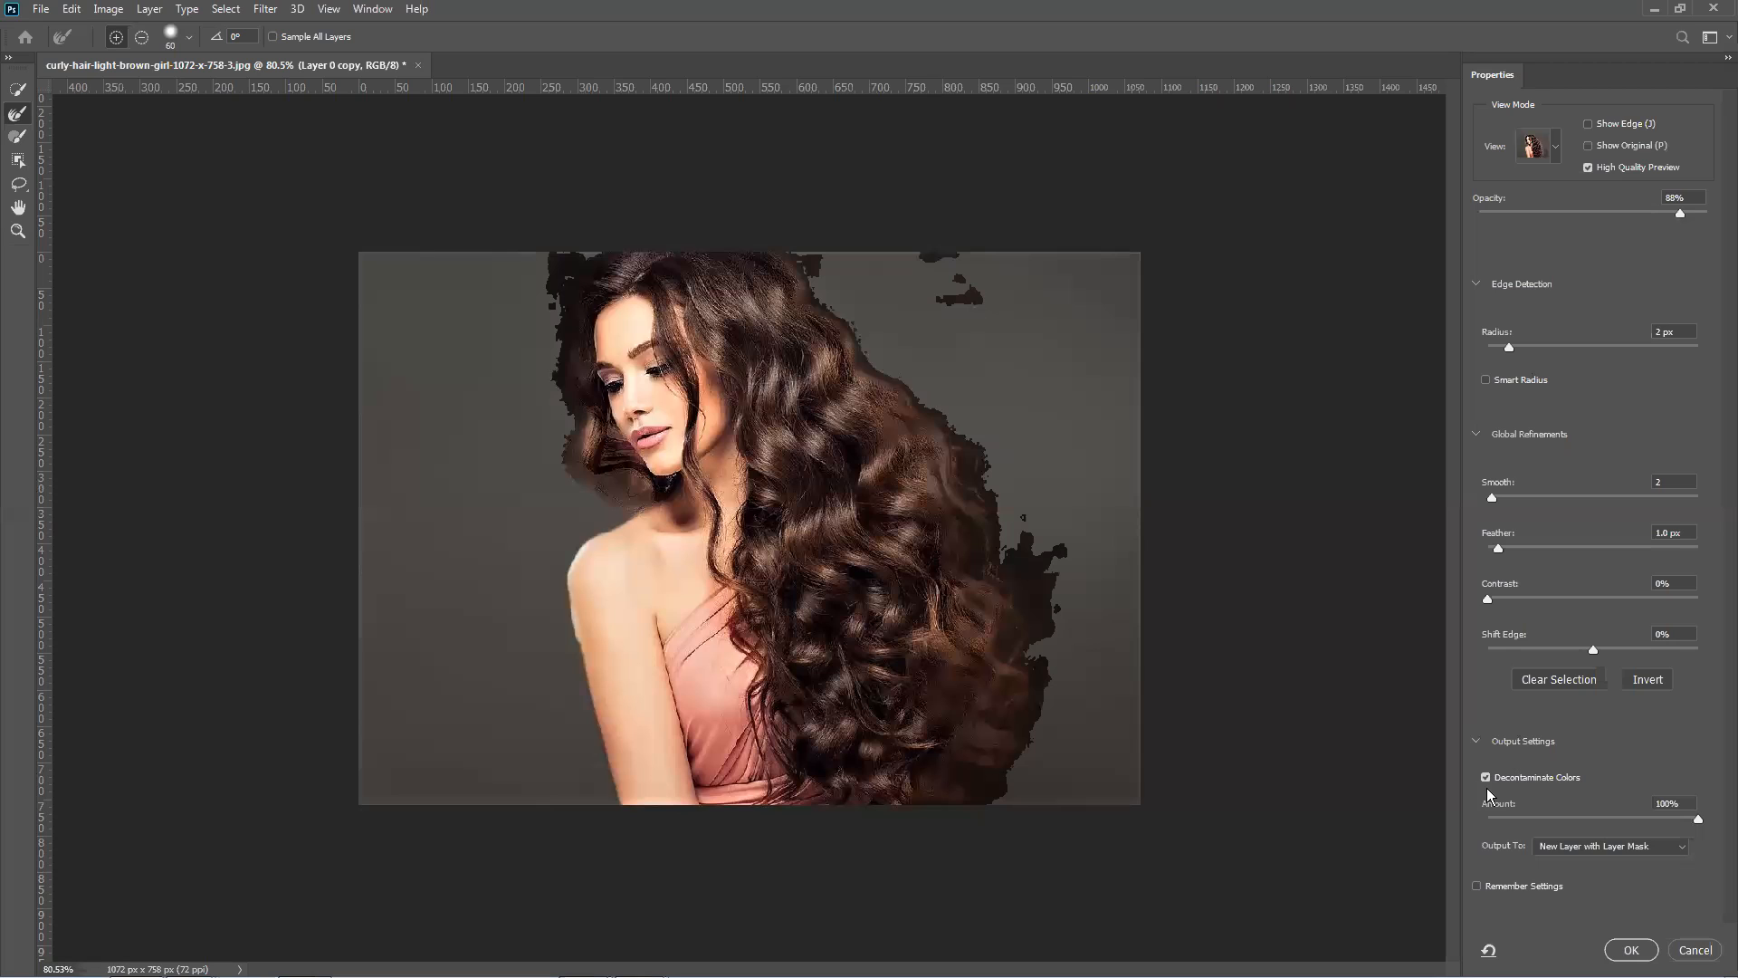
pyautogui.click(1584, 846)
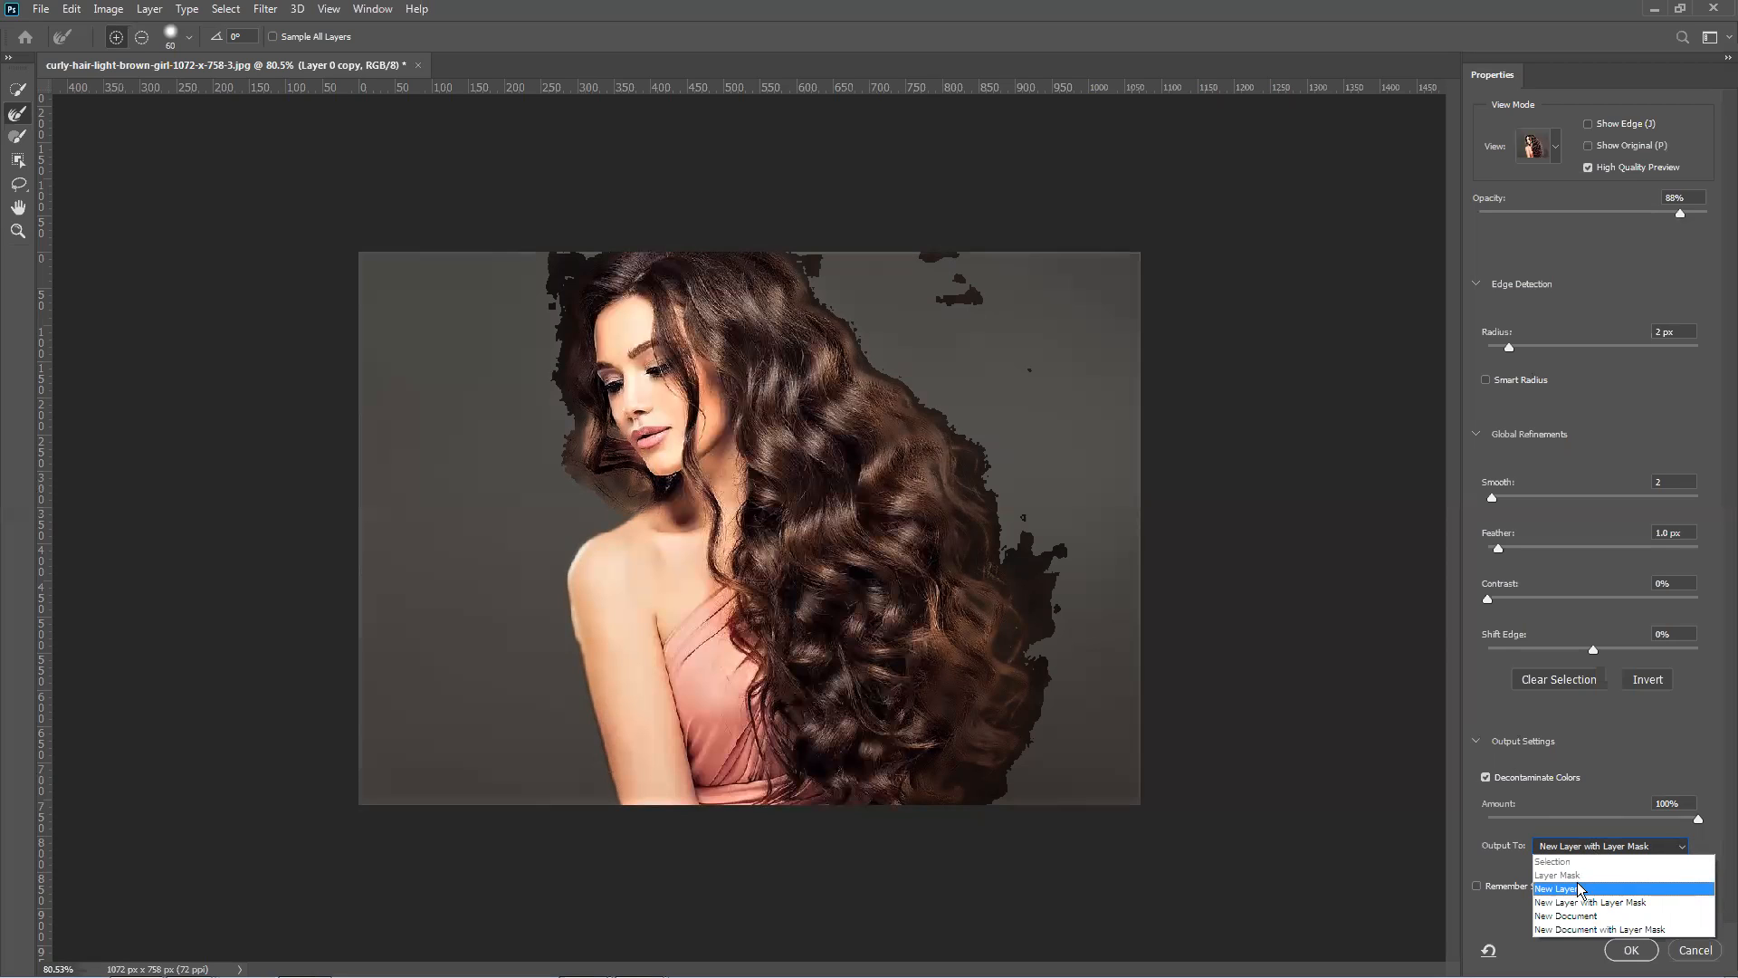
pyautogui.click(1634, 913)
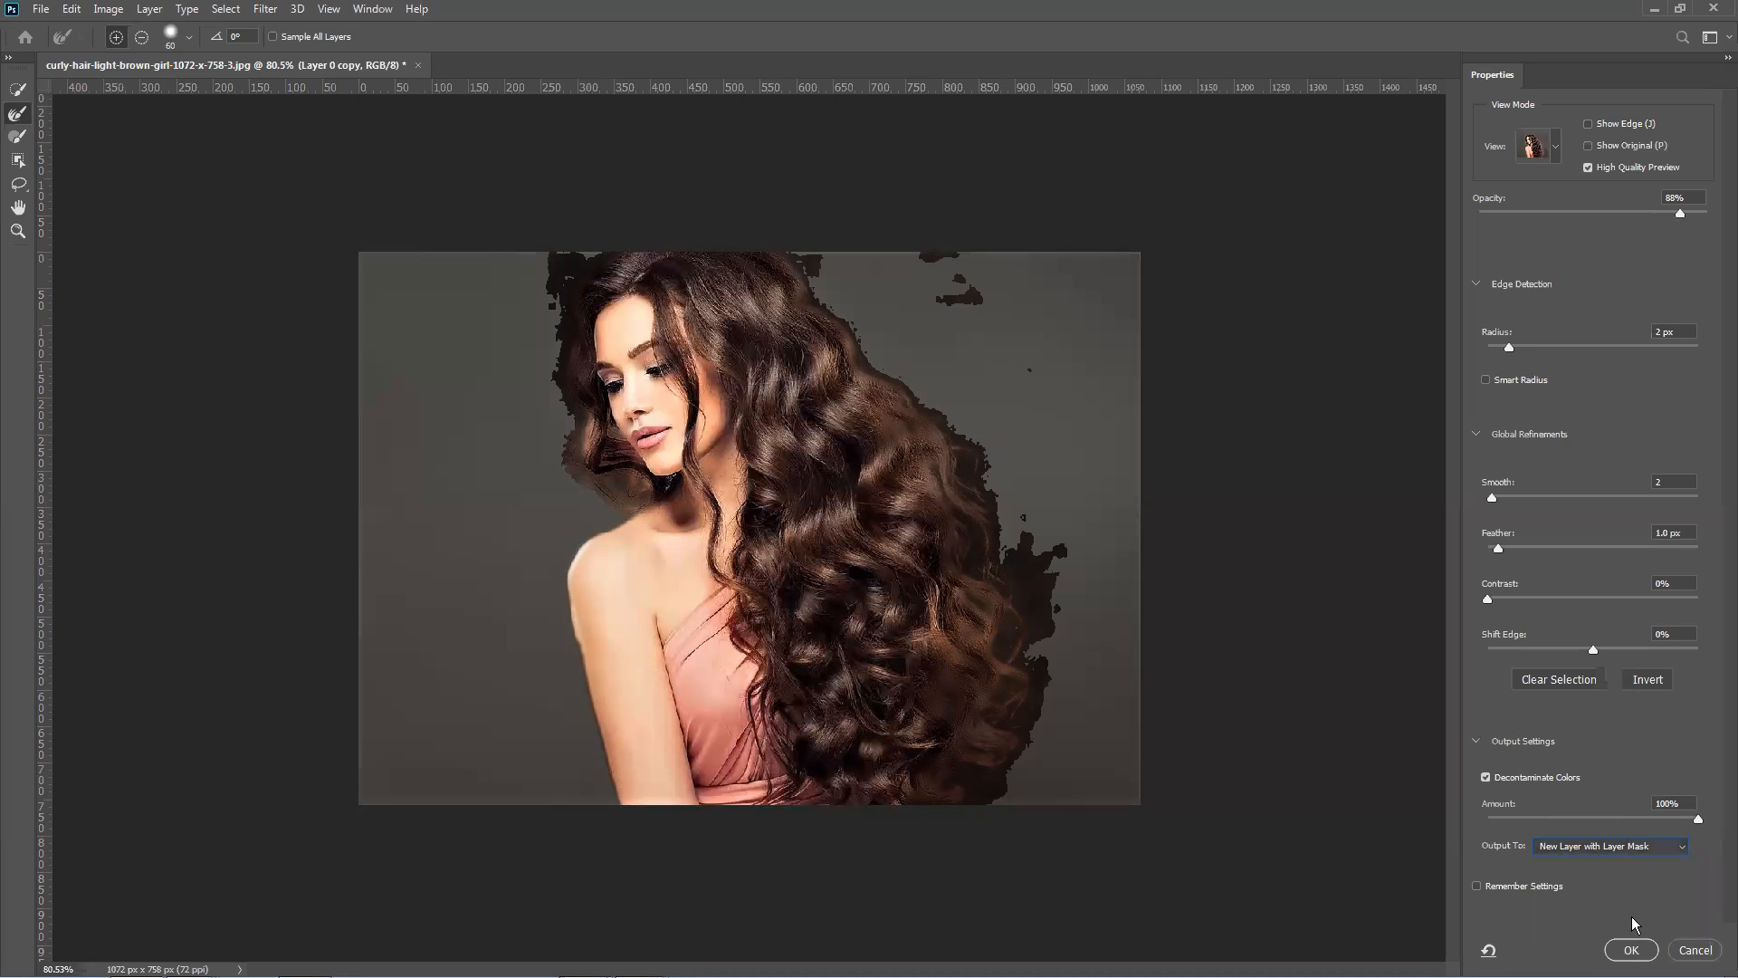
pyautogui.click(1634, 948)
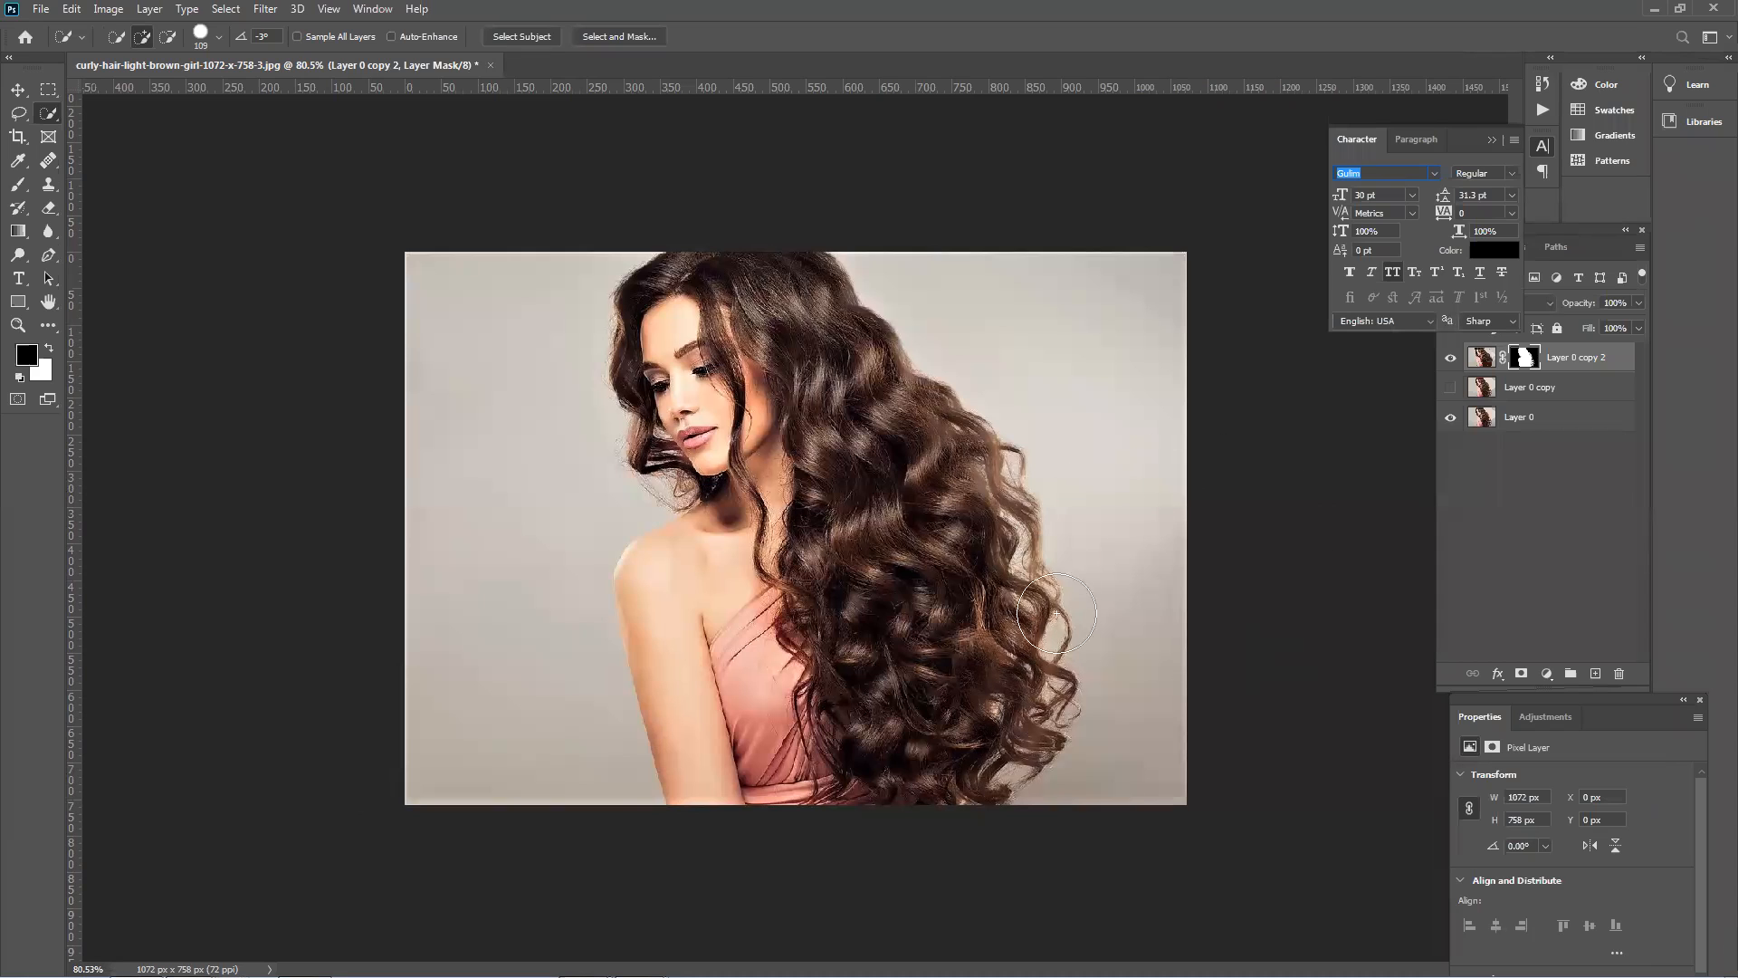
# Toggle the visibility of the original Layer 0 to compare the cutout, and leave it hidden.
pyautogui.click(1449, 418)
pyautogui.click(1448, 418)
pyautogui.click(1448, 418)
pyautogui.click(1449, 418)
pyautogui.click(1448, 418)
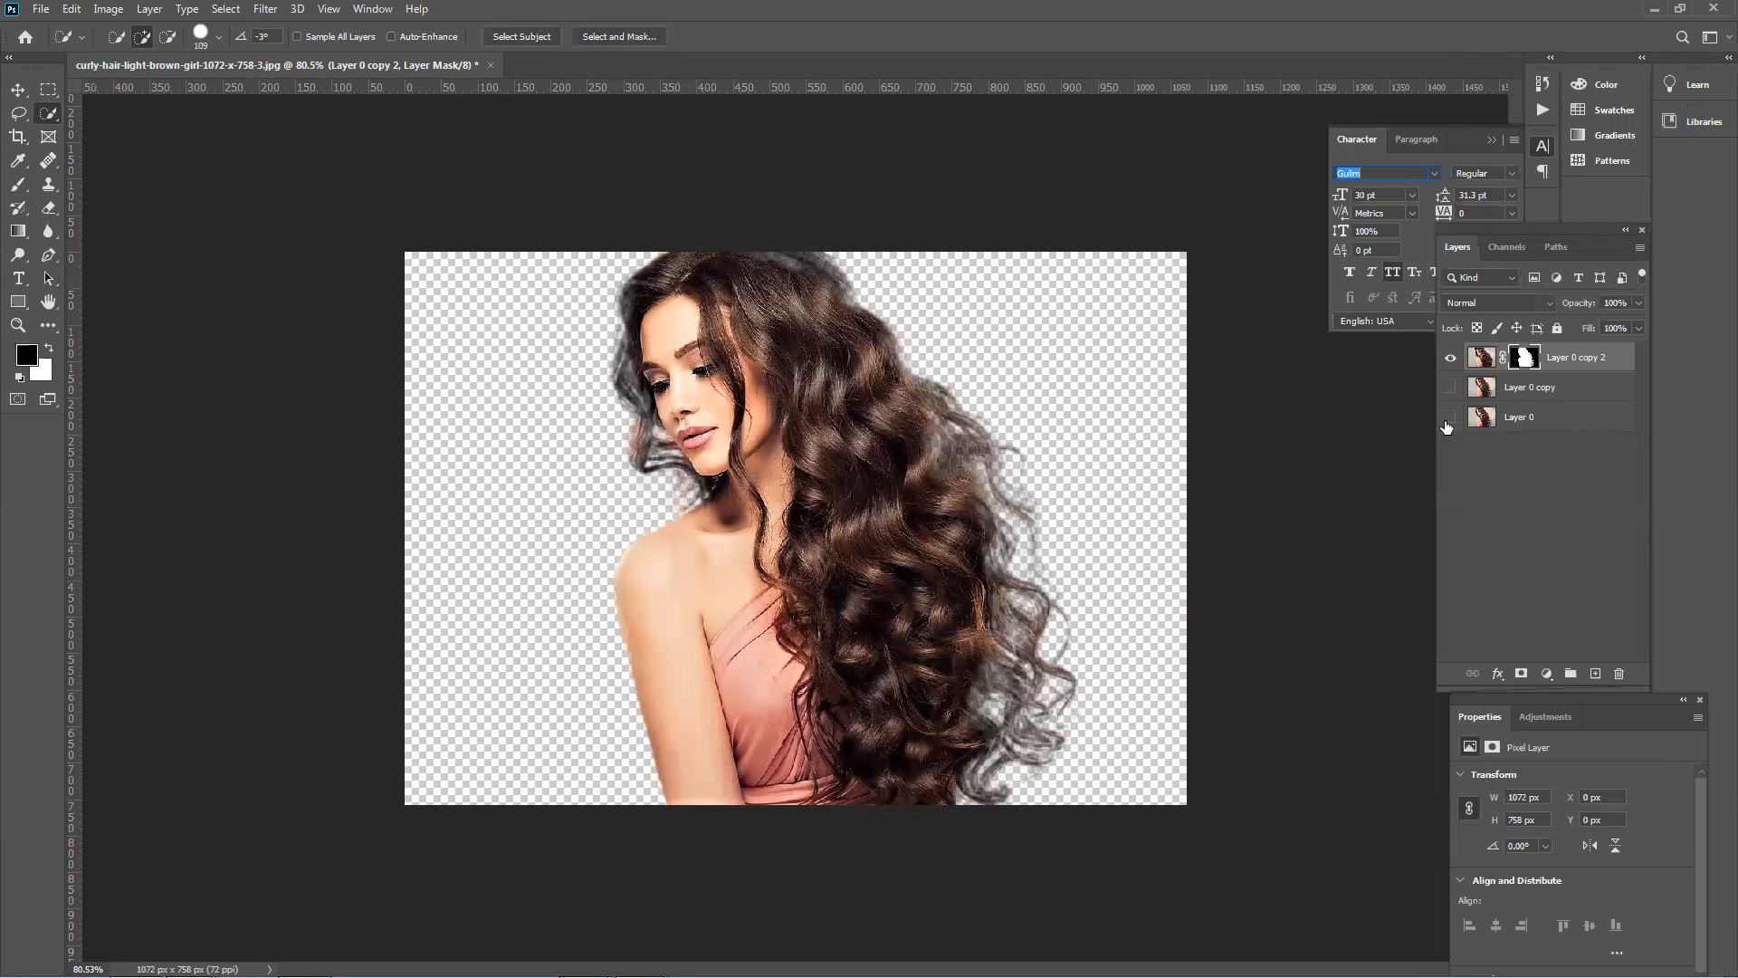
# Place the Sports-Grass image from the desktop into the document as a new layer.
pyautogui.doubleClick(809, 9)
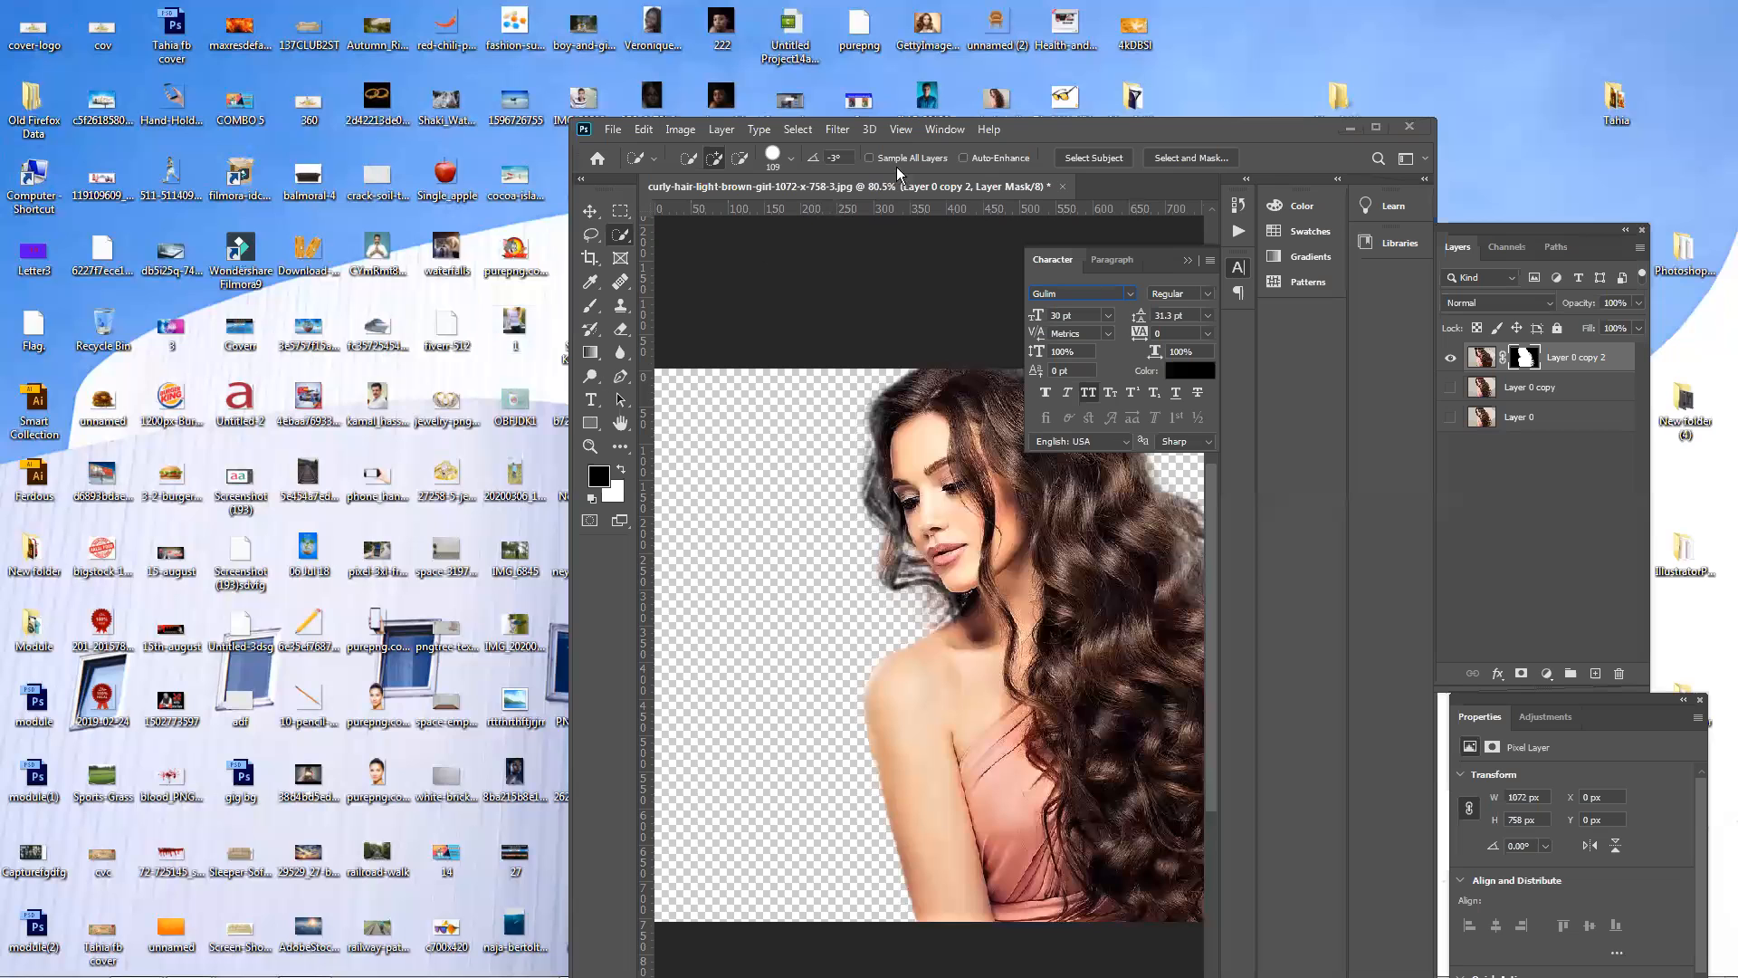
pyautogui.moveTo(1045, 143); pyautogui.dragTo(1189, 117)
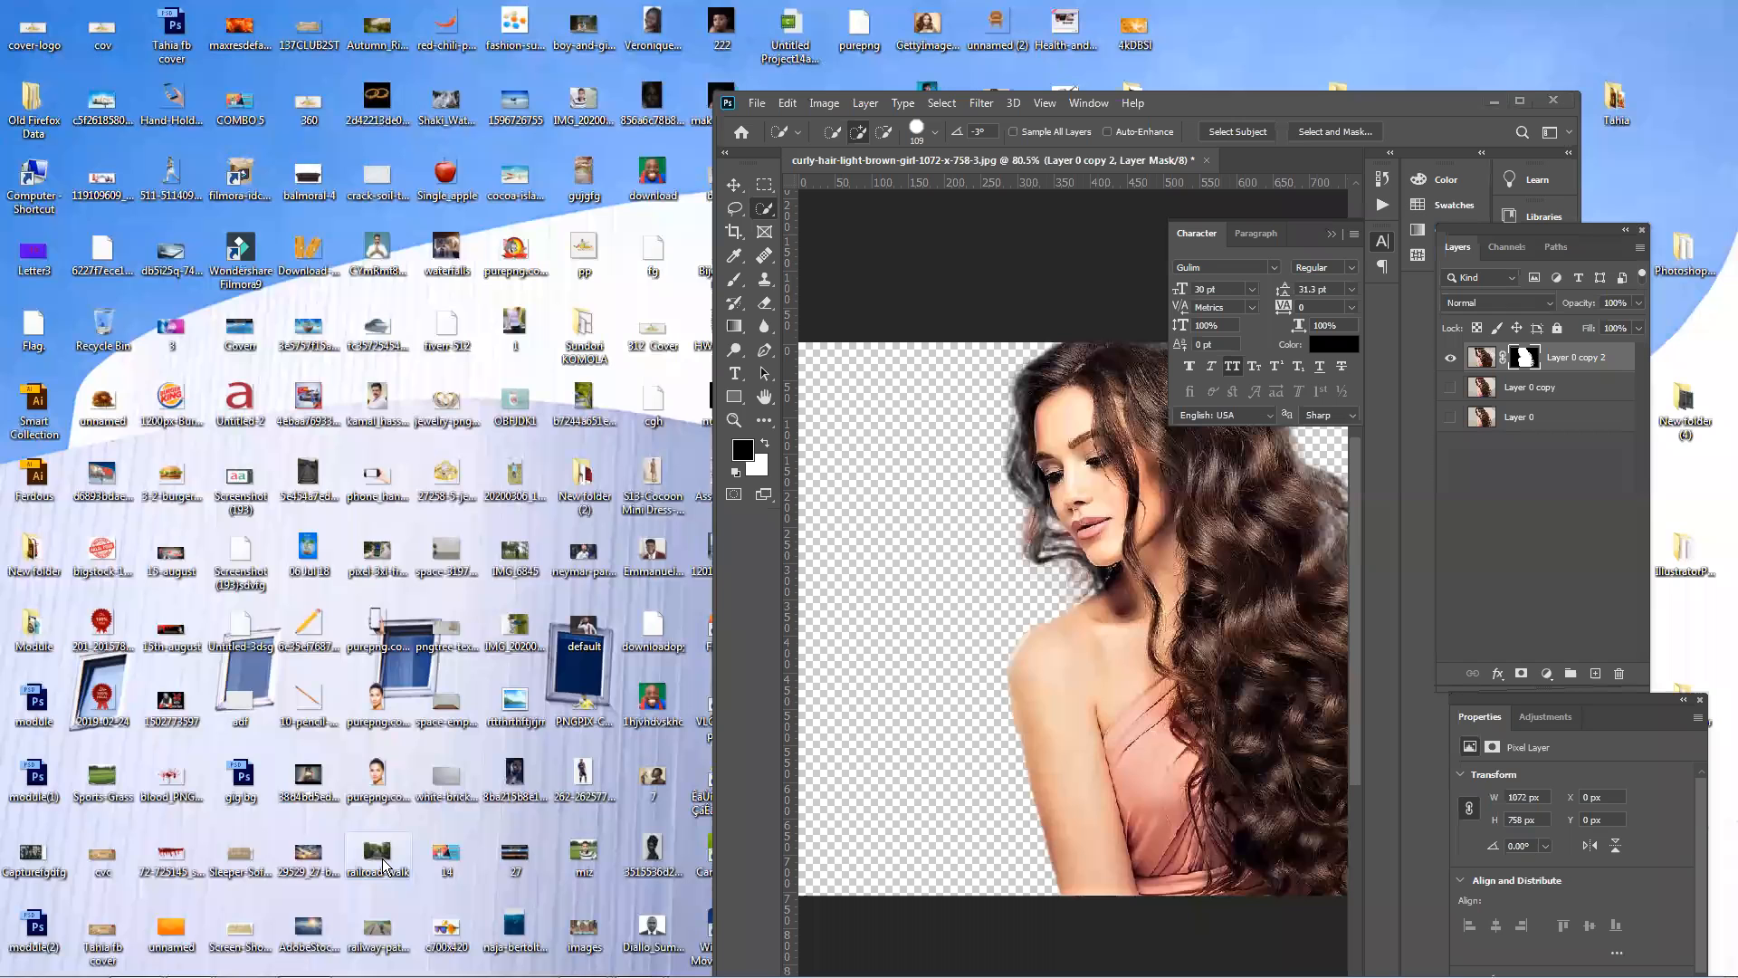
pyautogui.moveTo(175, 930); pyautogui.dragTo(155, 853)
pyautogui.moveTo(97, 776); pyautogui.dragTo(1032, 786)
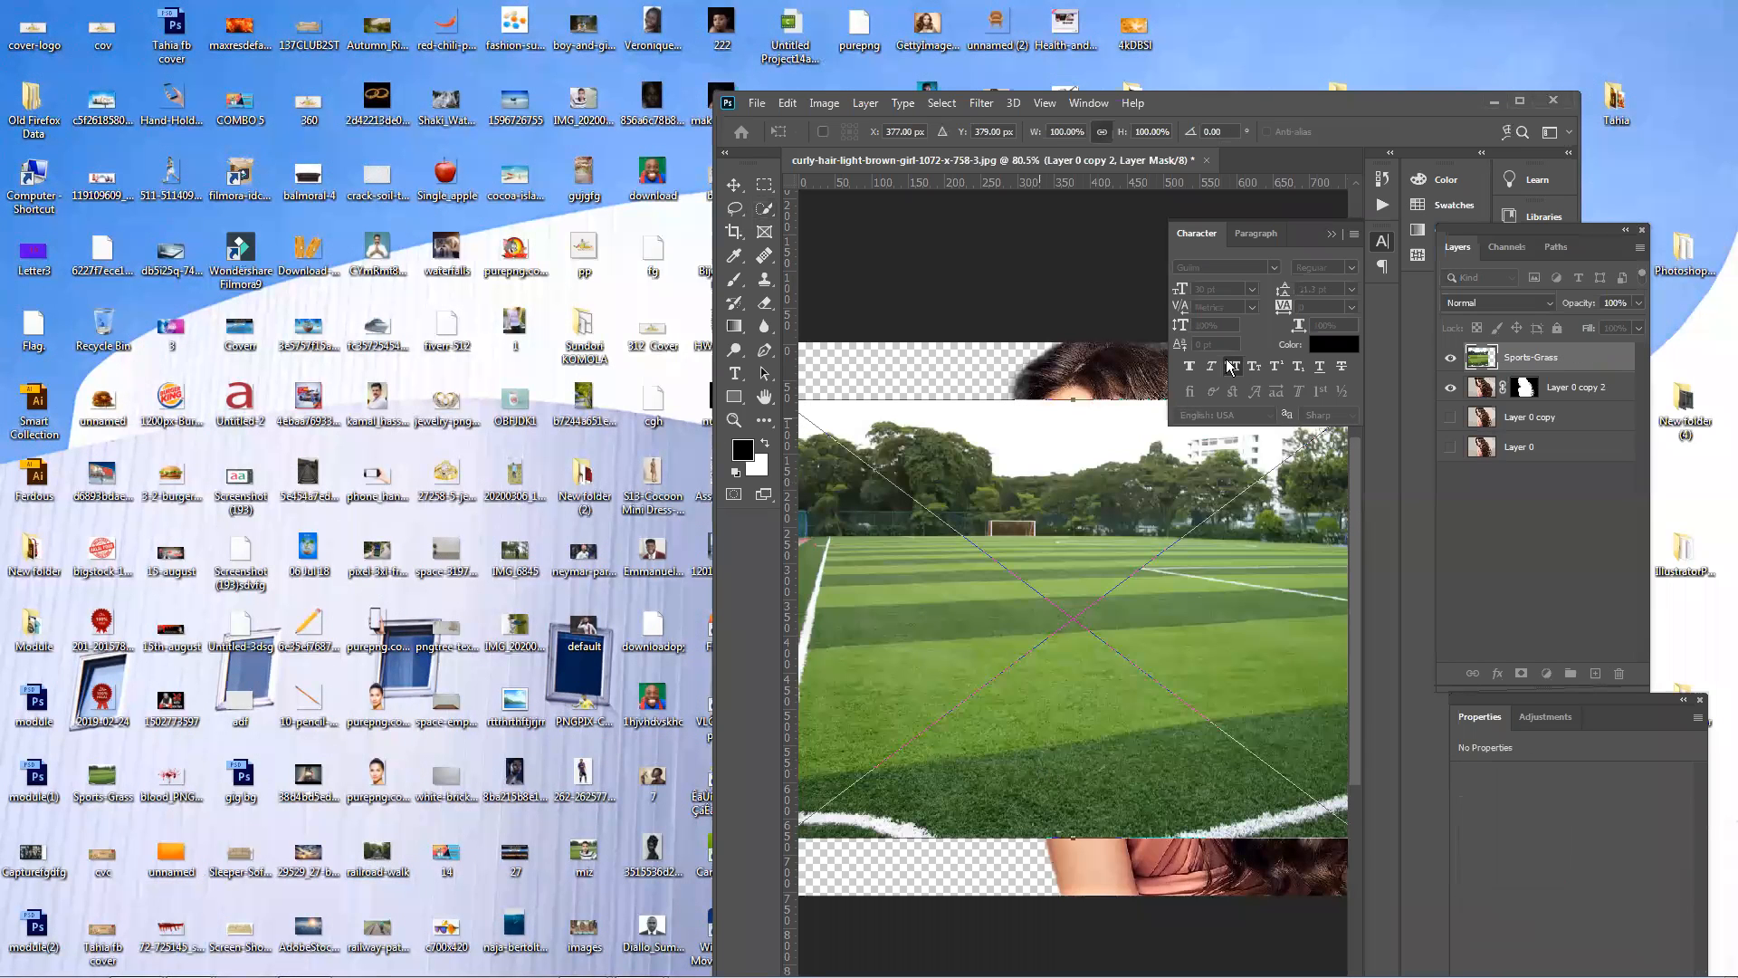
pyautogui.click(1520, 101)
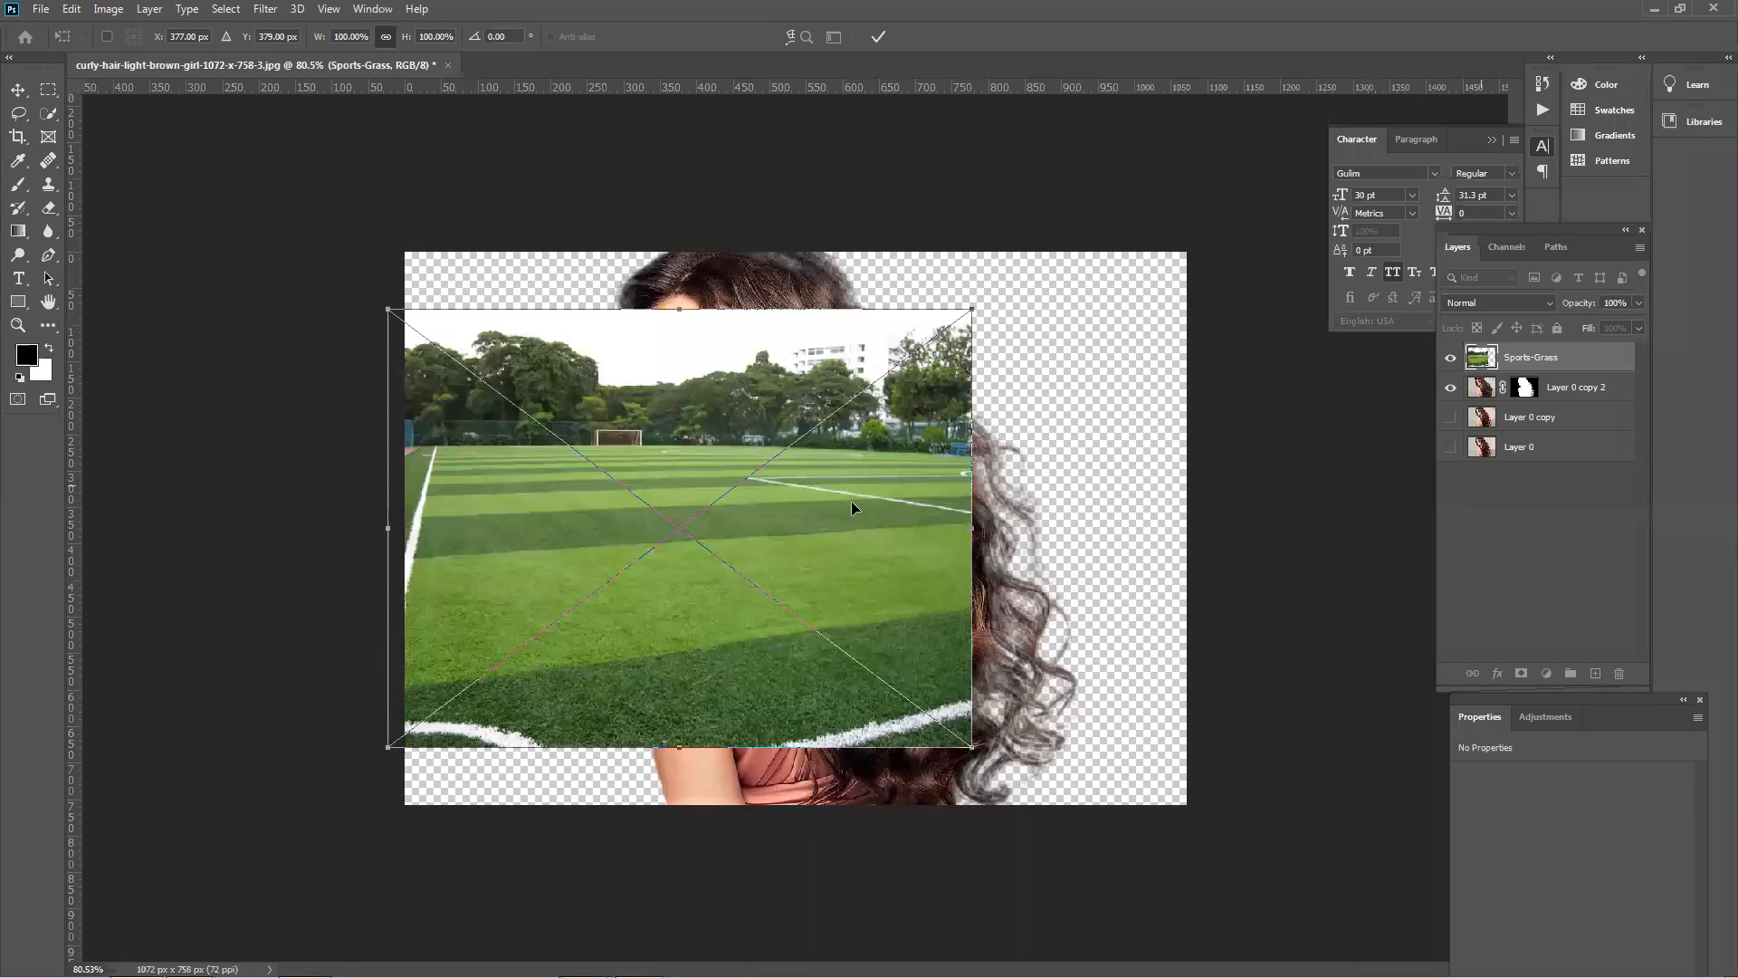
# Enlarge the placed Sports-Grass image to about 1590 x 994 px, position it across the canvas width and commit the placement.
pyautogui.moveTo(762, 513); pyautogui.dragTo(778, 456)
pyautogui.moveTo(990, 690); pyautogui.dragTo(1526, 962)
pyautogui.moveTo(932, 677); pyautogui.dragTo(964, 721)
pyautogui.press('Return')
pyautogui.press('w')
pyautogui.click(1044, 464)
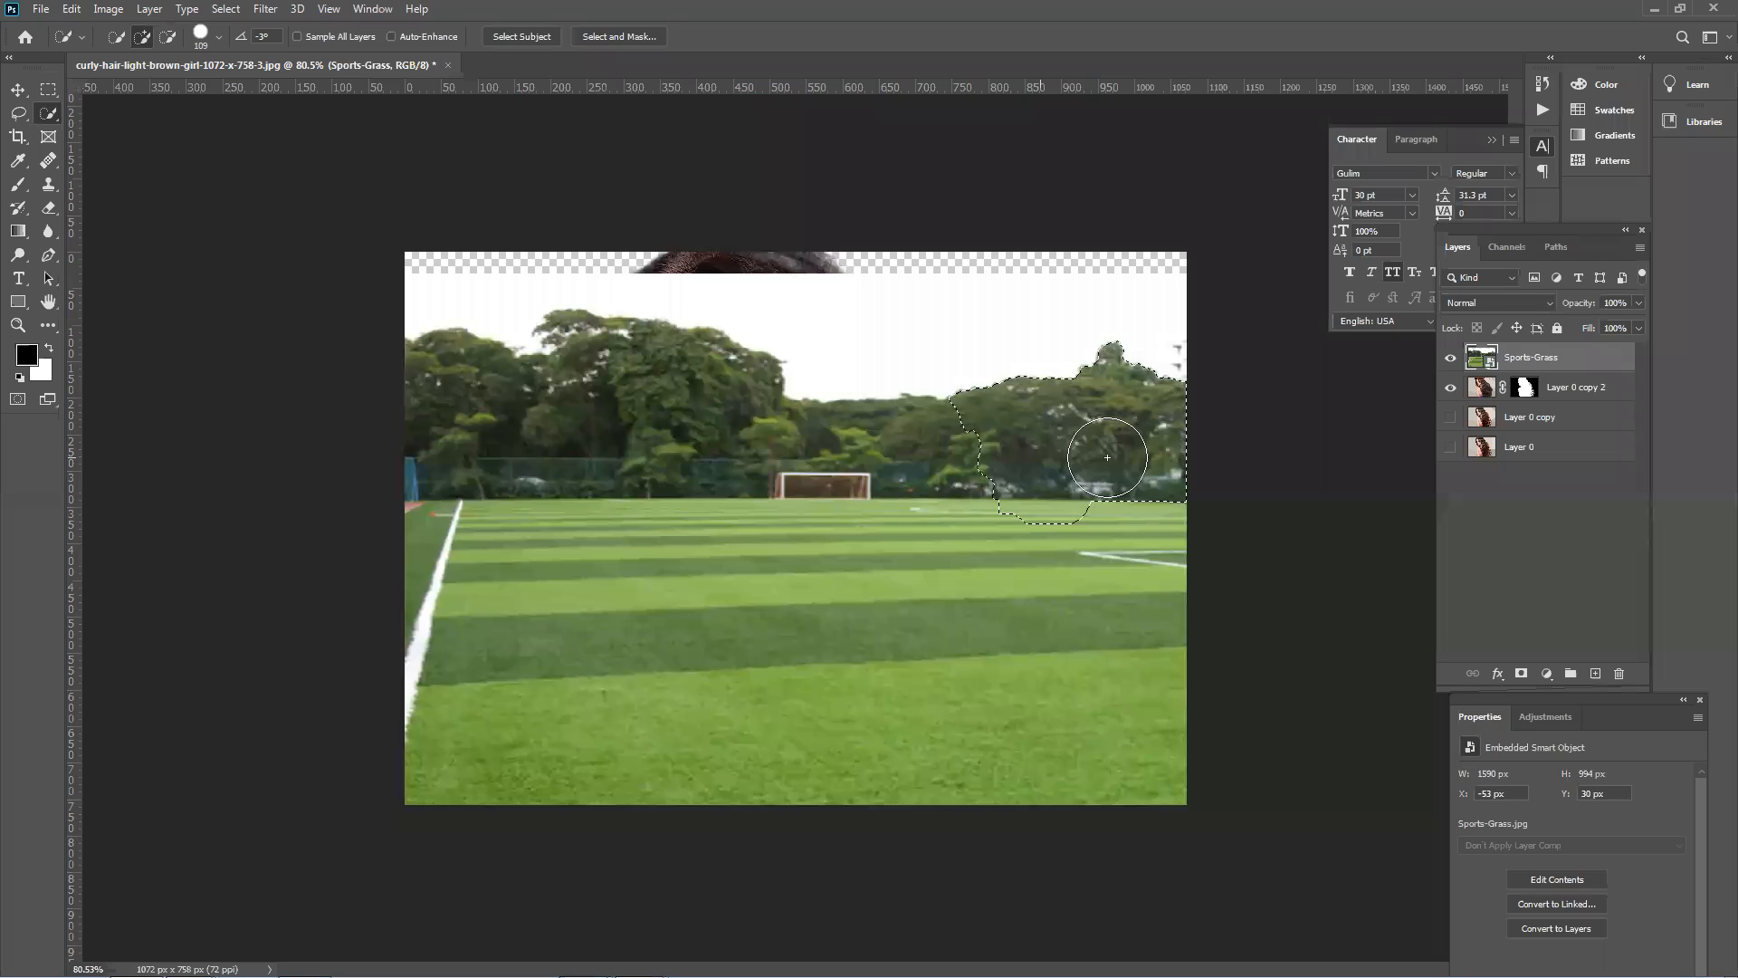
pyautogui.hotkey('ctrl', 'shift', 's')
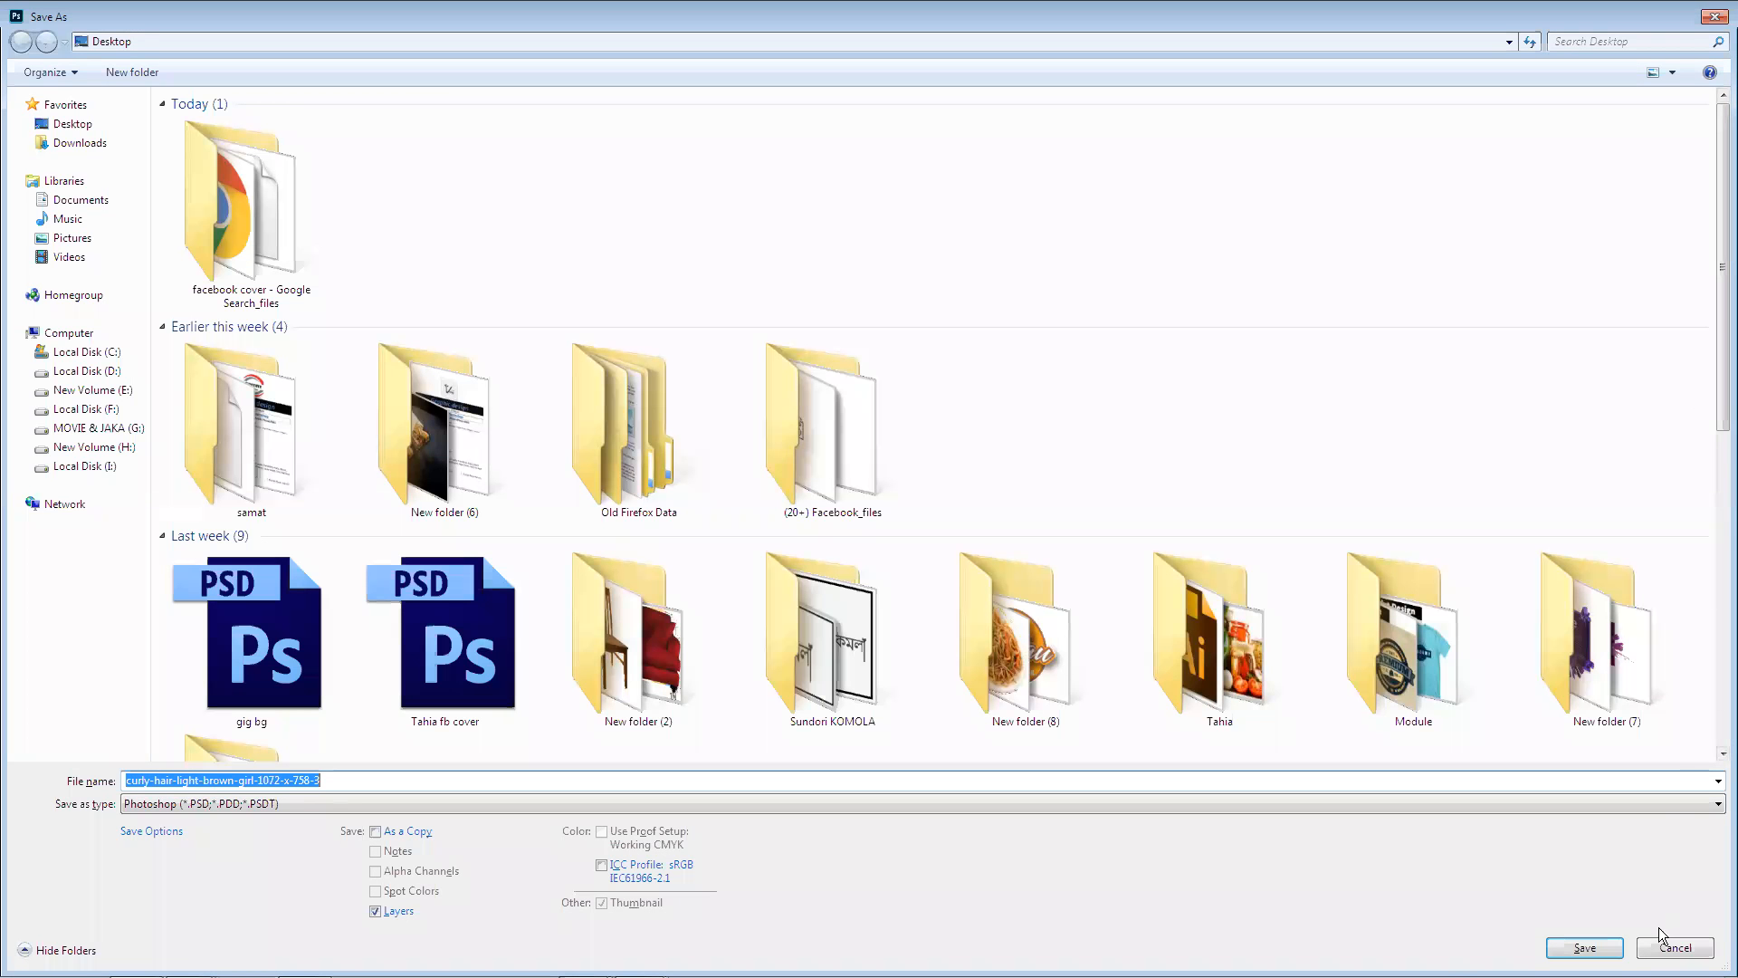
pyautogui.click(1664, 946)
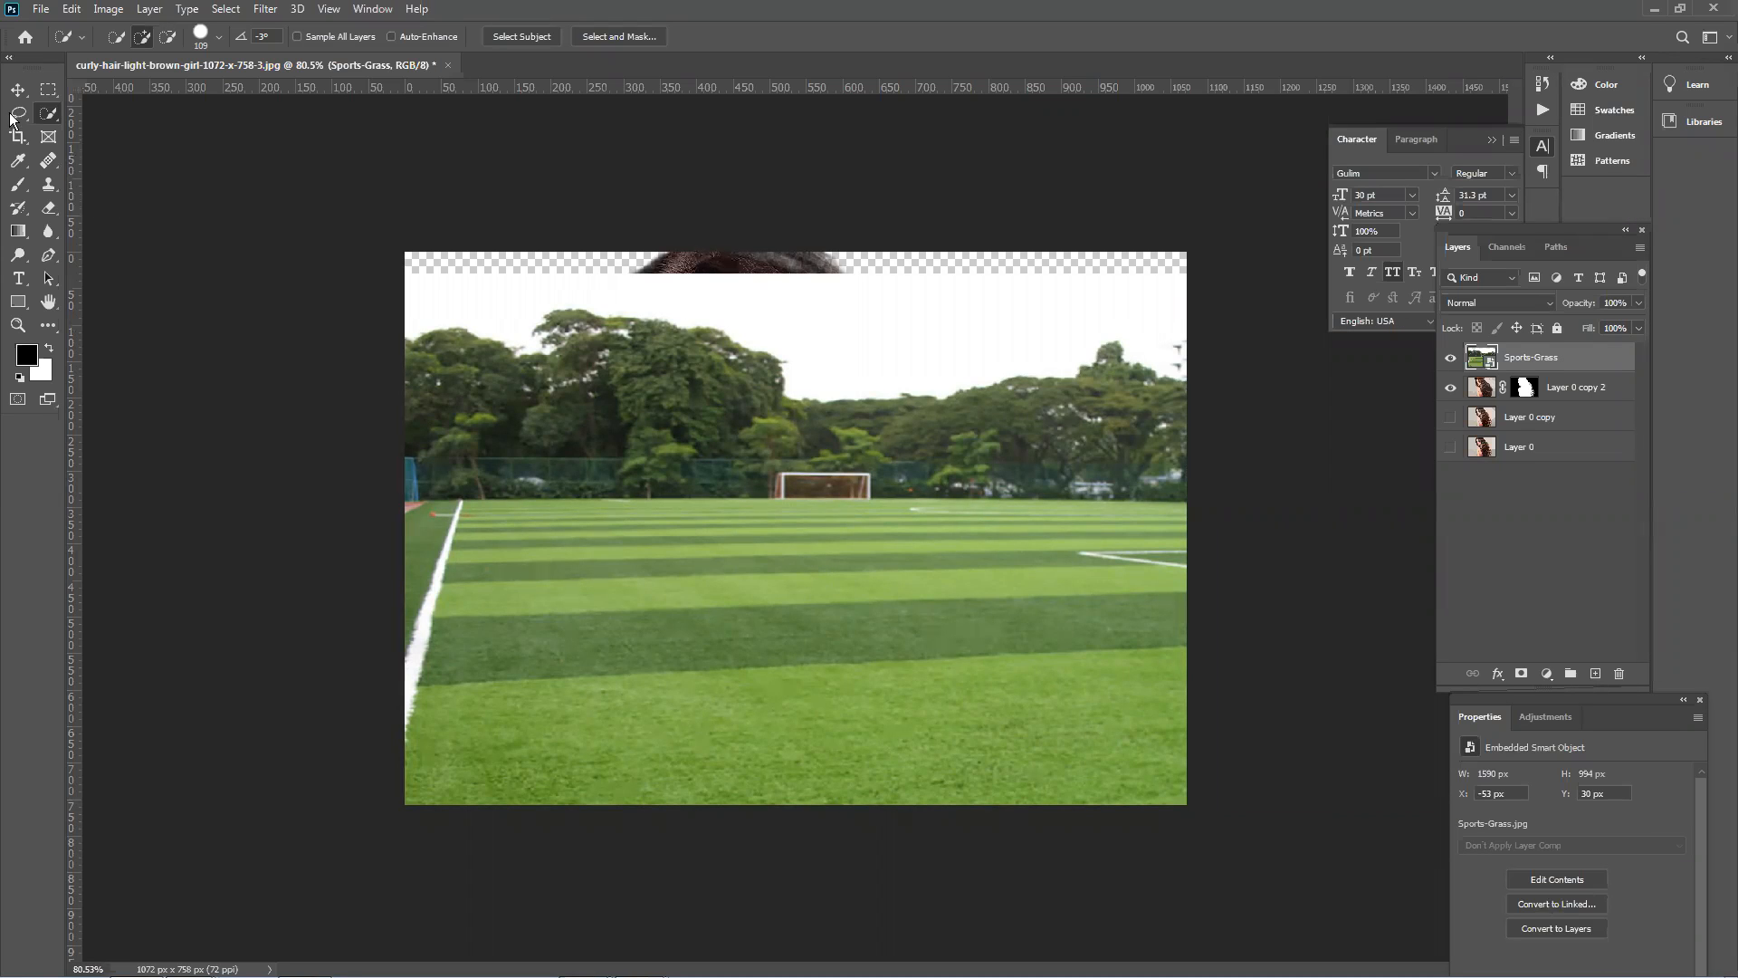
# Align the Sports-Grass image with the canvas's upper edge and put its layer beneath the masked woman layer.
pyautogui.press('v')
pyautogui.moveTo(835, 560); pyautogui.dragTo(832, 539)
pyautogui.moveTo(1523, 387); pyautogui.dragTo(1520, 348)
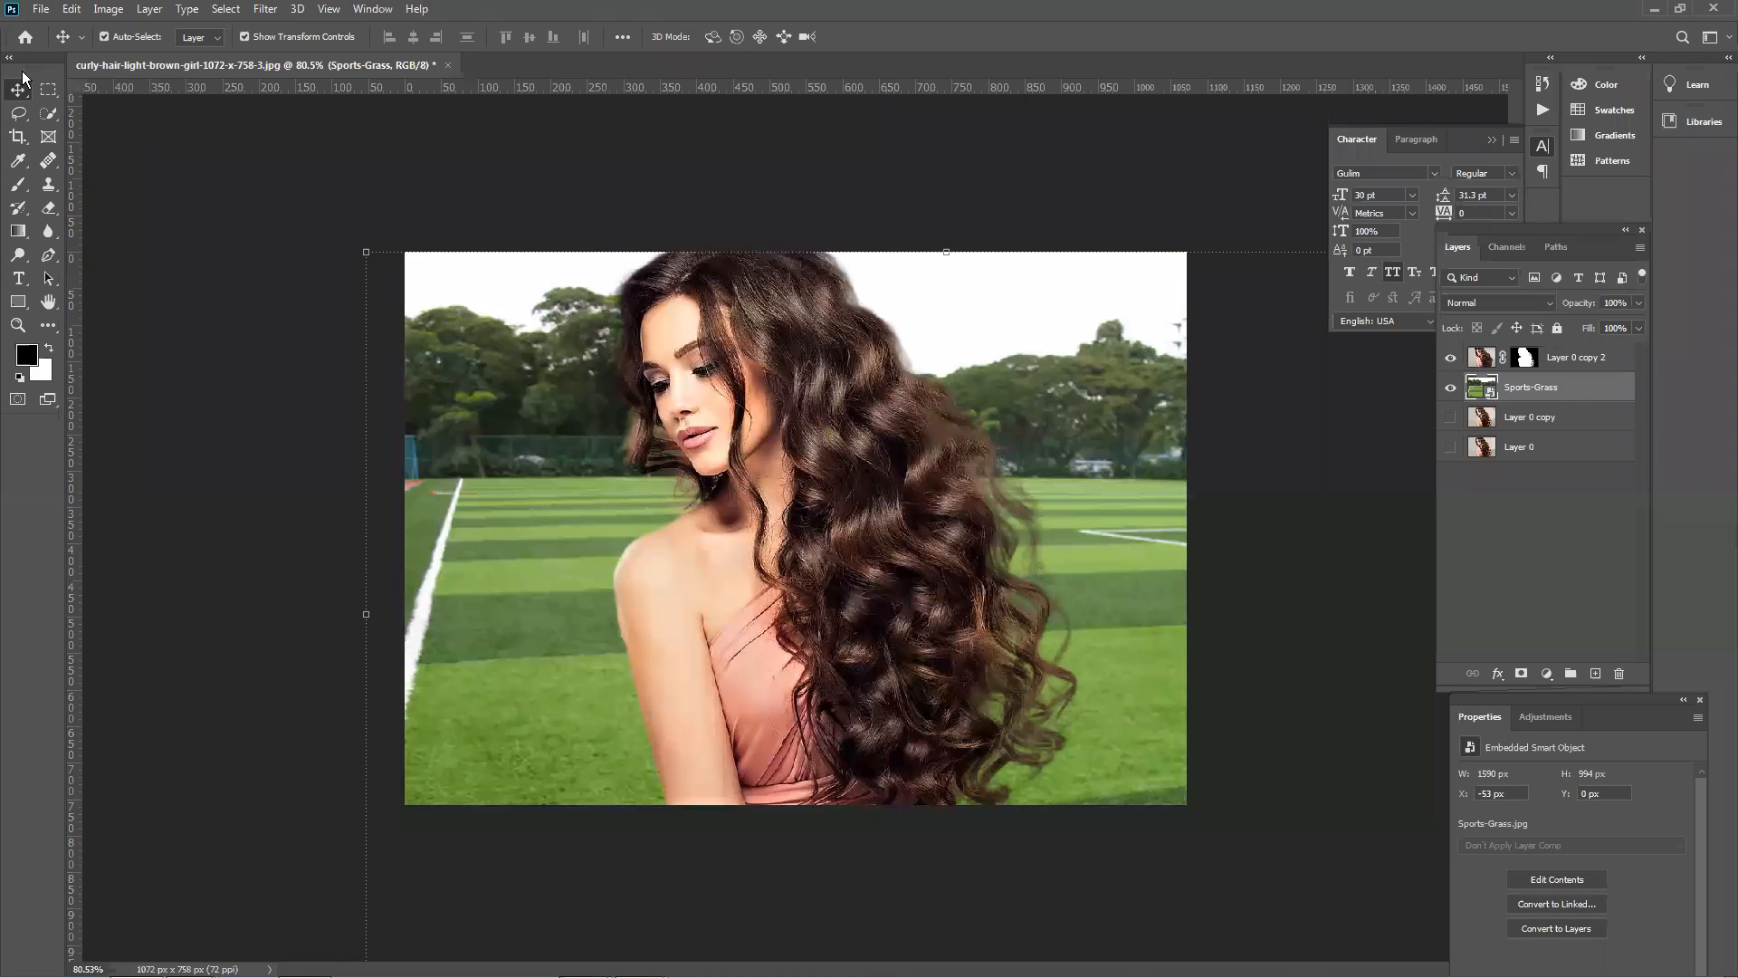
pyautogui.click(147, 199)
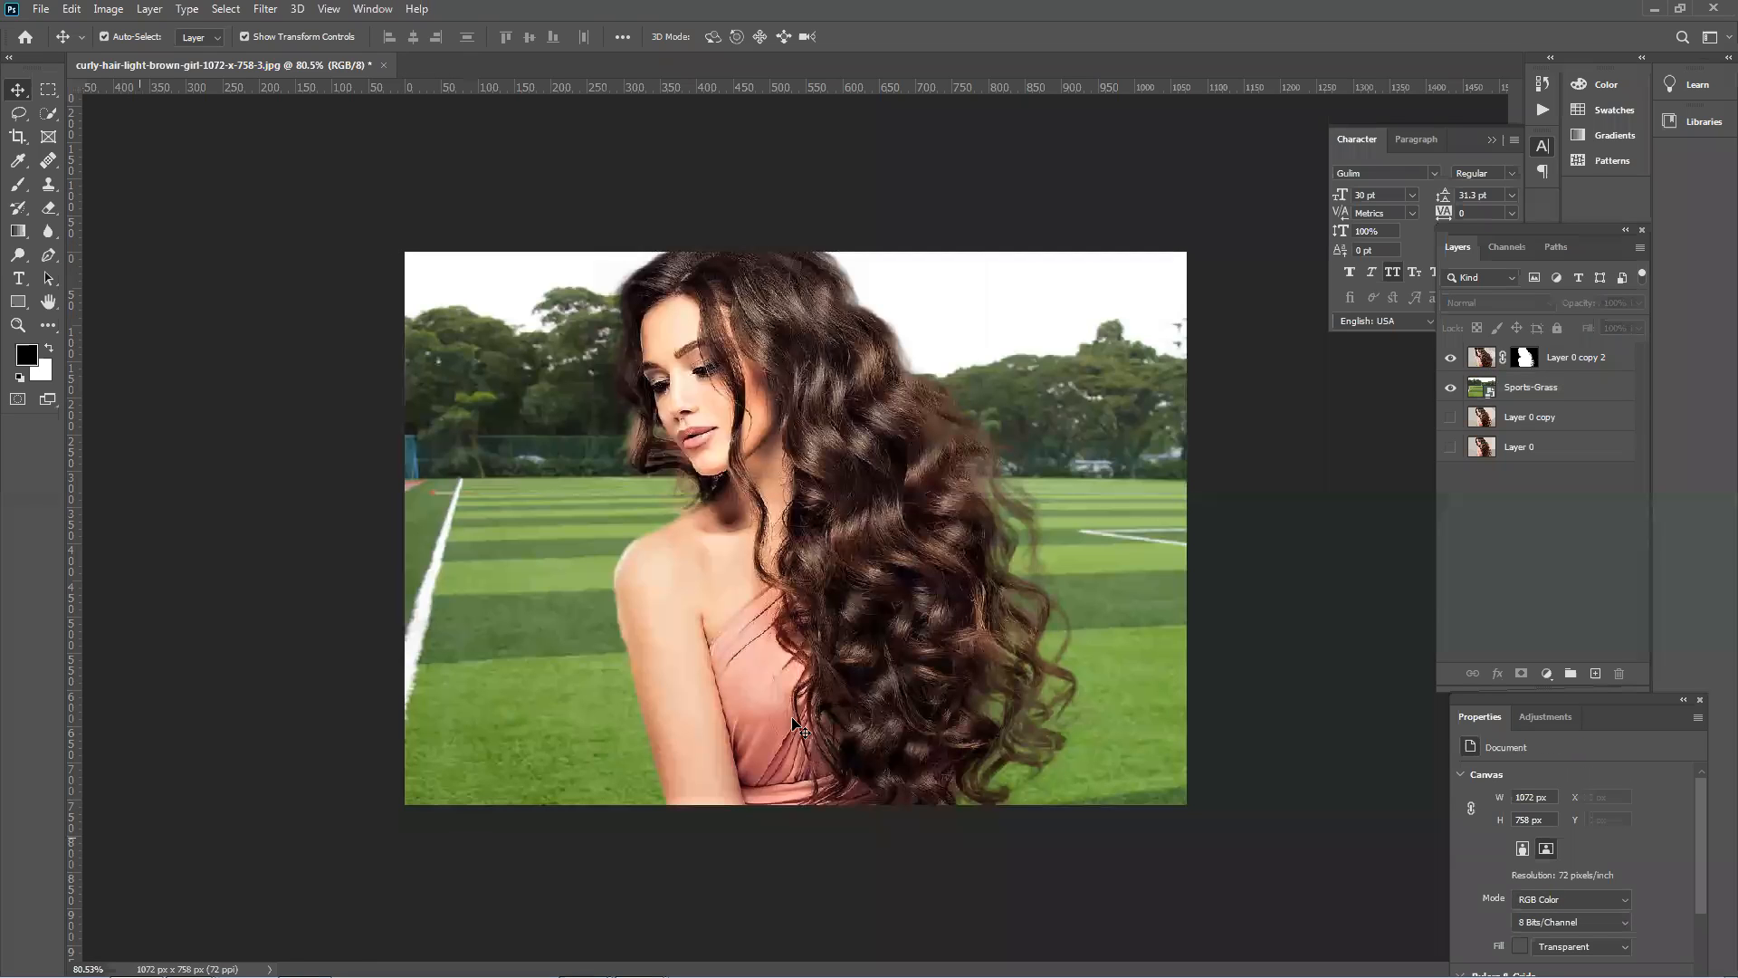